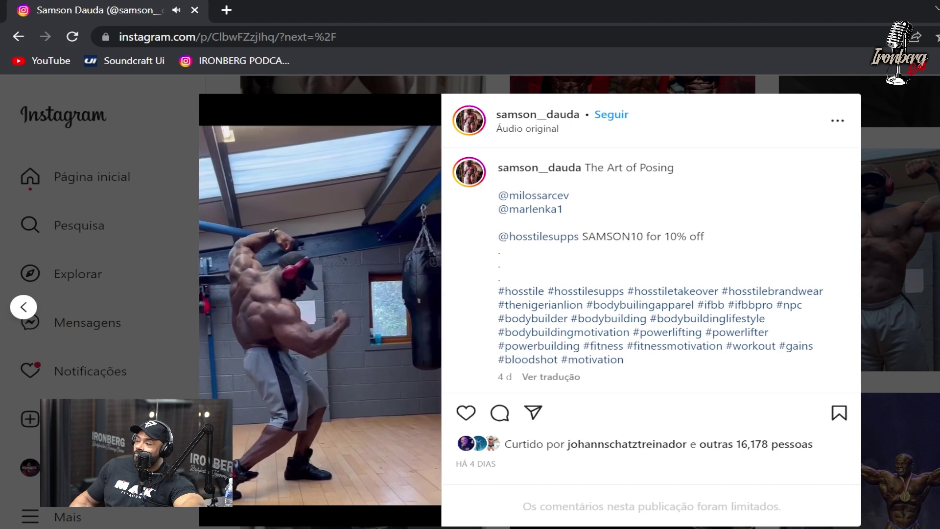
Step: Scroll down and back up through the Instagram profile's post grid
scroll(865, 296, "down", 3)
scroll(865, 294, "up", 10)
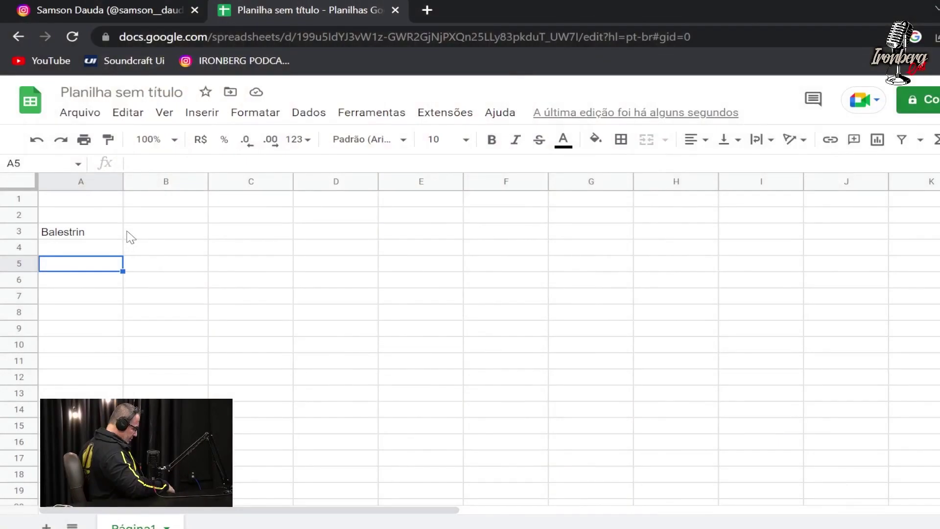
Step: Enter Big Ramy, Brandon, Hadi, Derek and Bonac down column A from A5
type("Big Ramy")
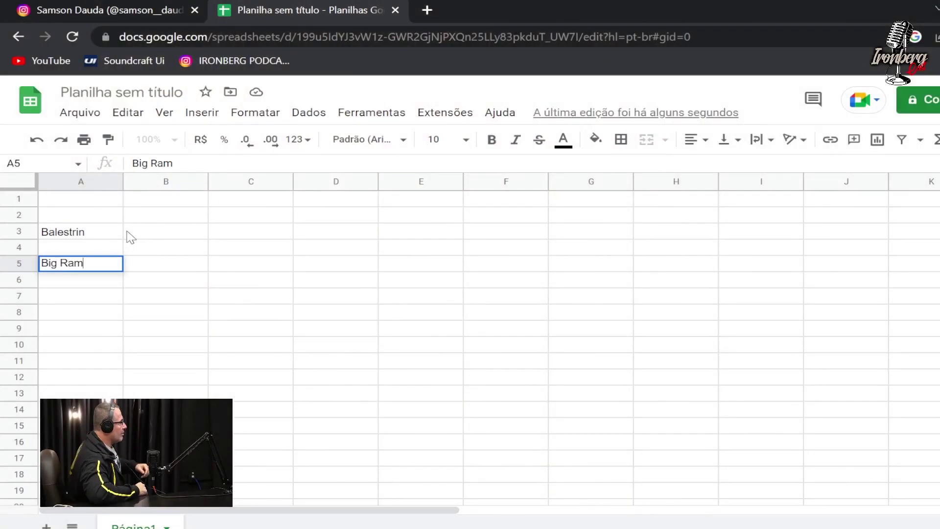
key("Return")
type("Br")
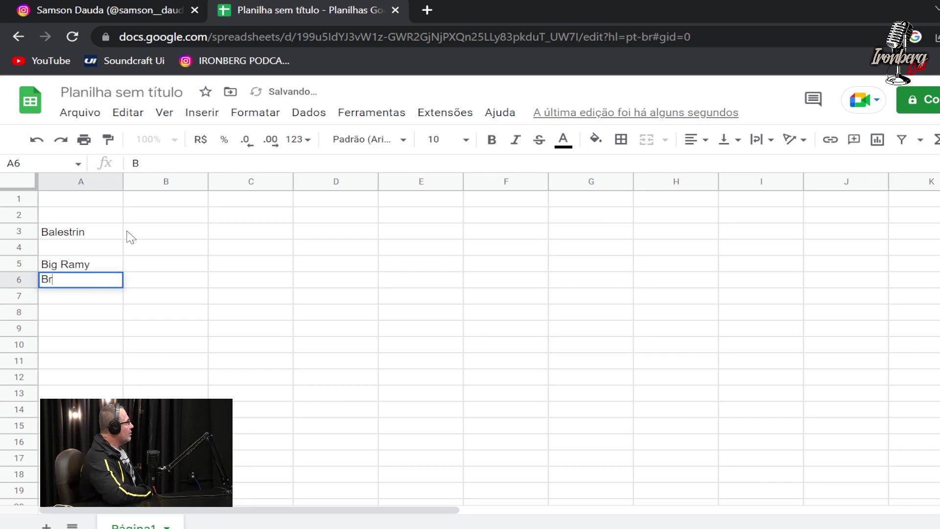
type("andon")
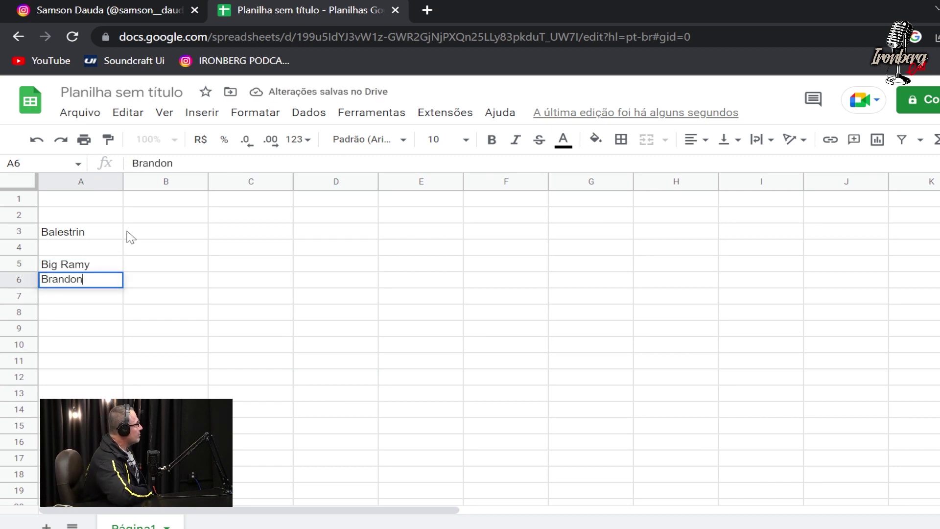
key("Return")
type("Hadi")
key("Return")
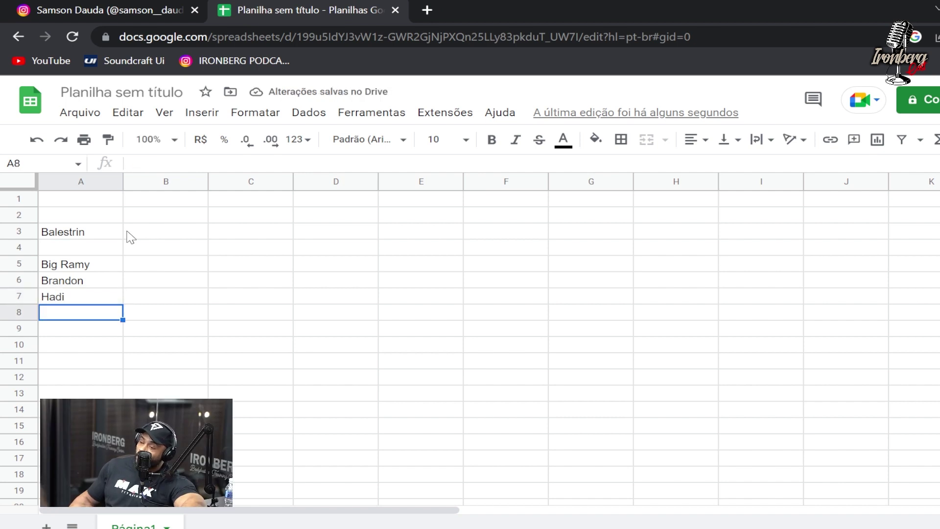
type("Derek")
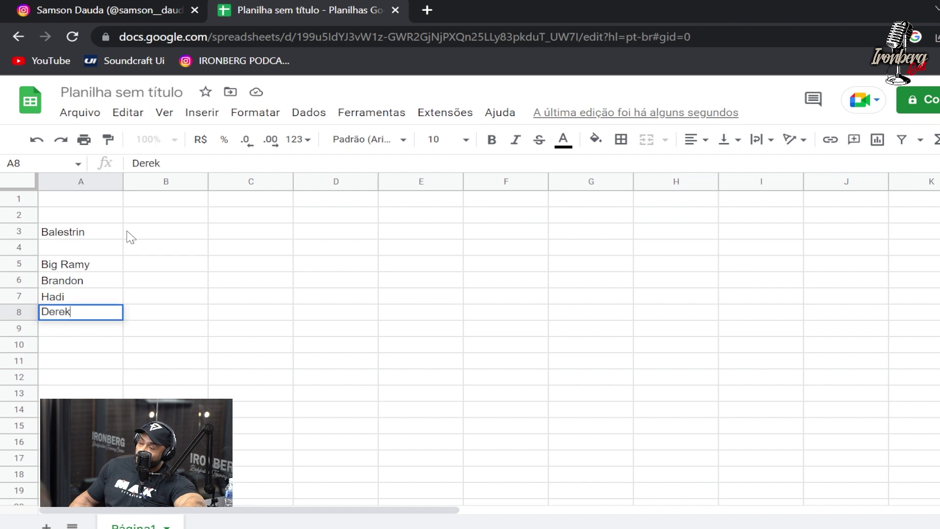
key("Return")
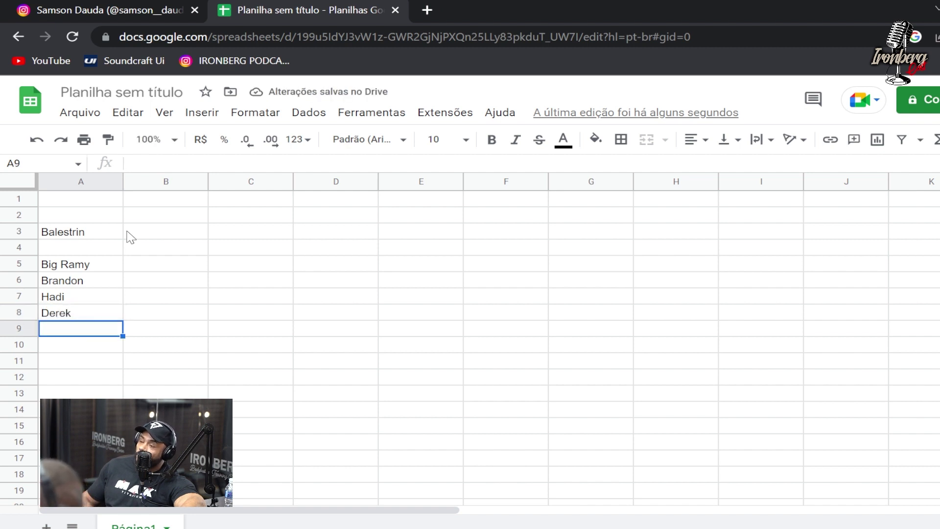
type("Bonac")
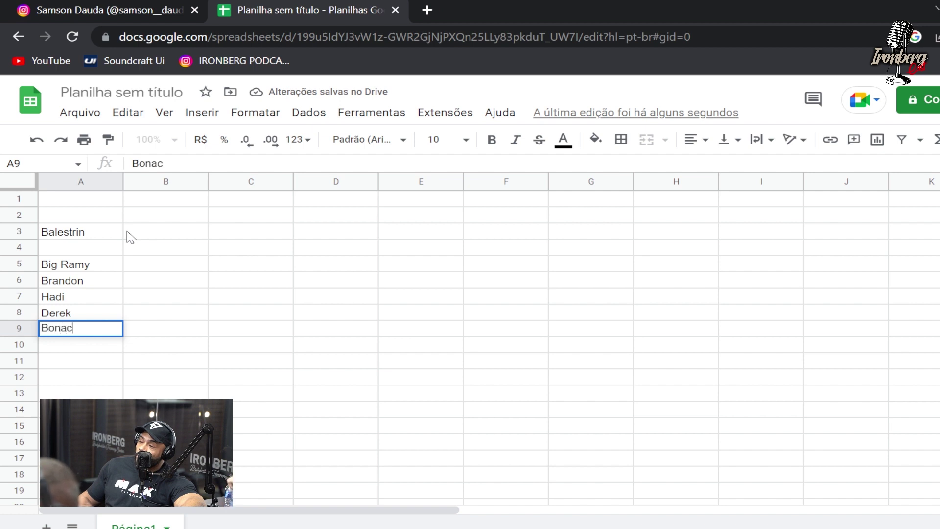
key("Return")
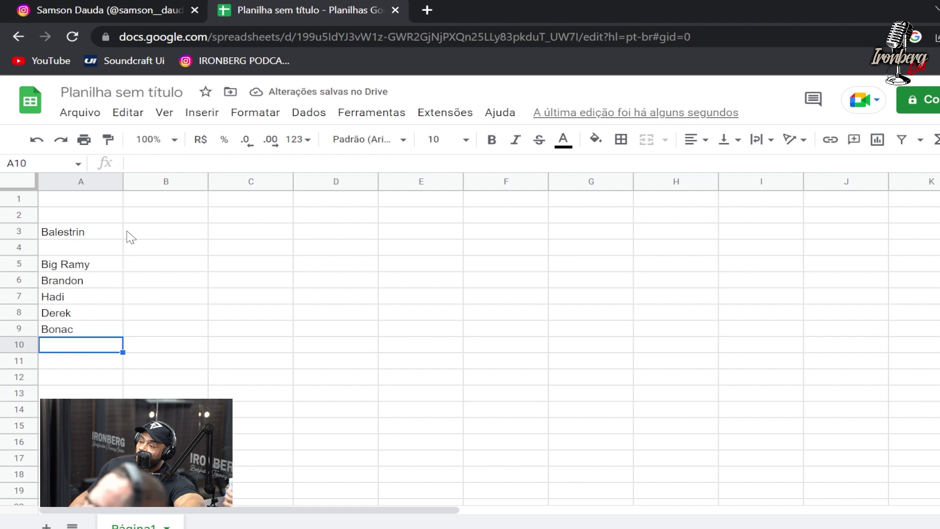
key("Return")
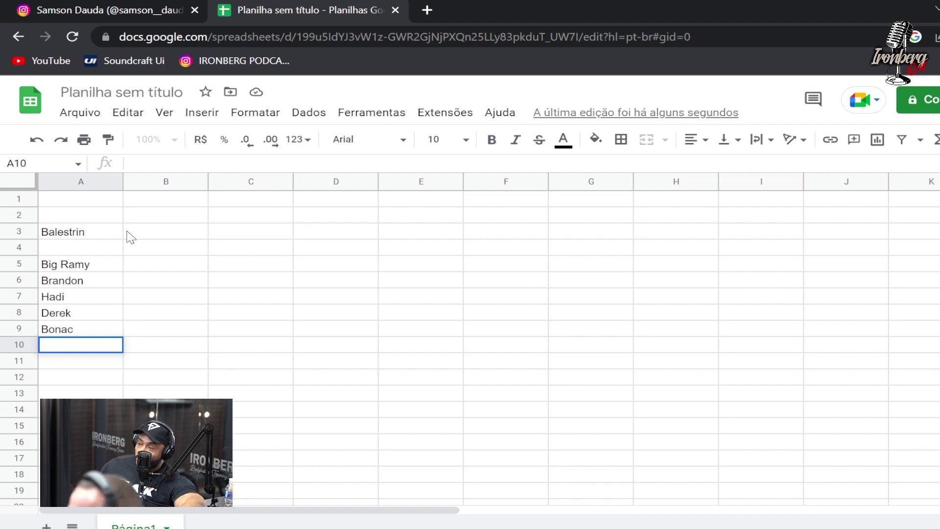
type("Nick")
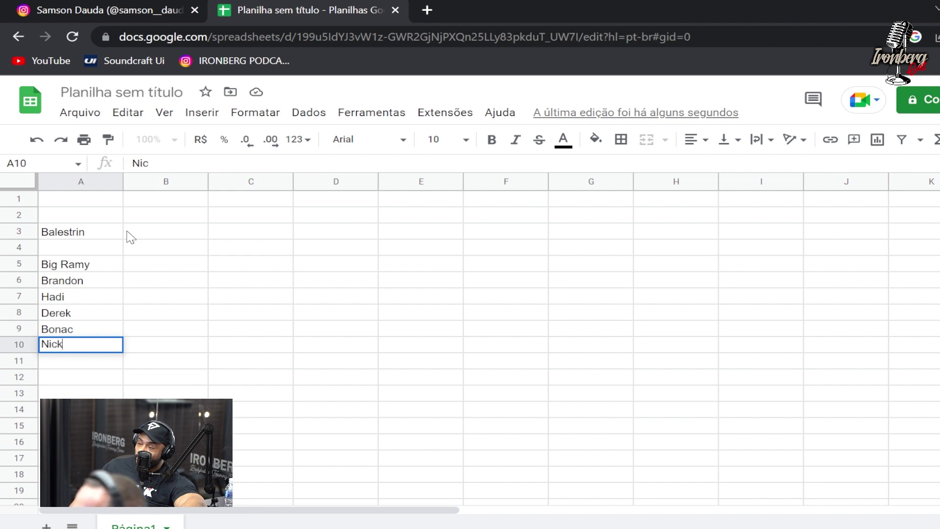
type(" Walker")
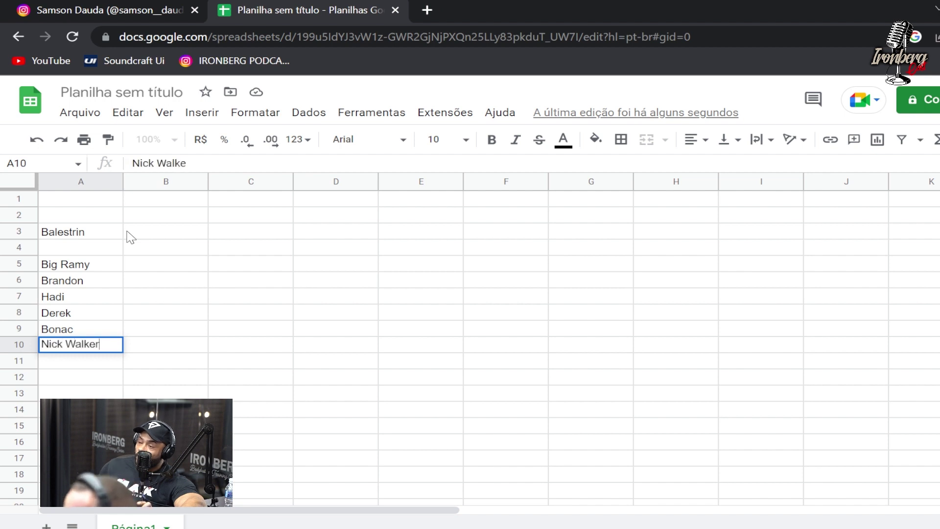
key("Return")
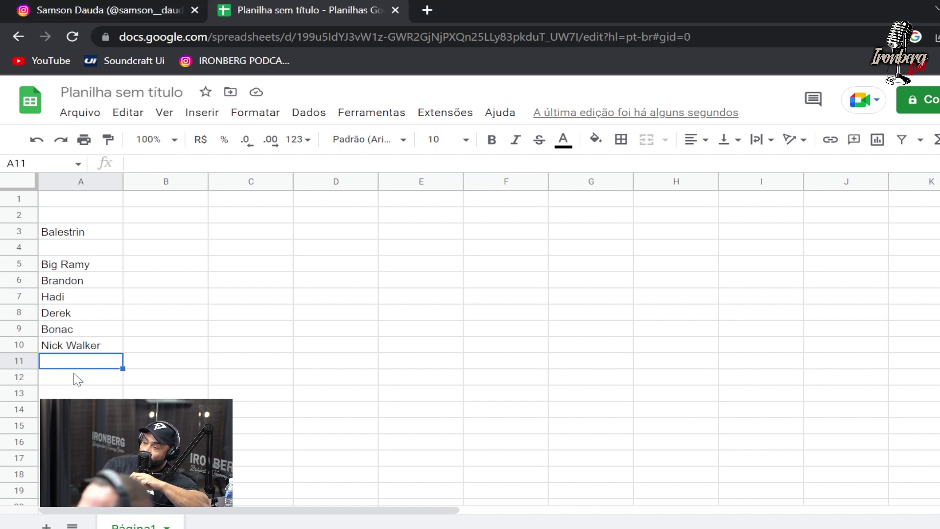
double_click(79, 361)
type("Samson")
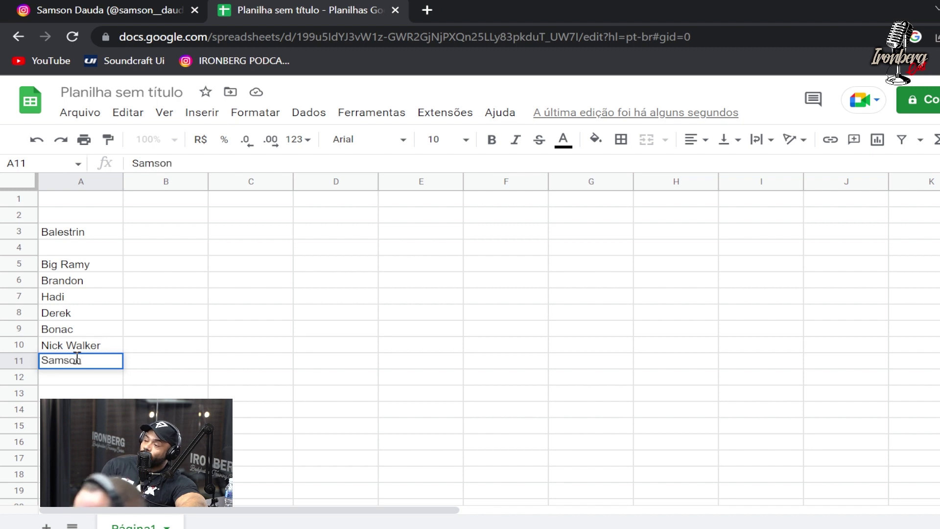
left_click(73, 381)
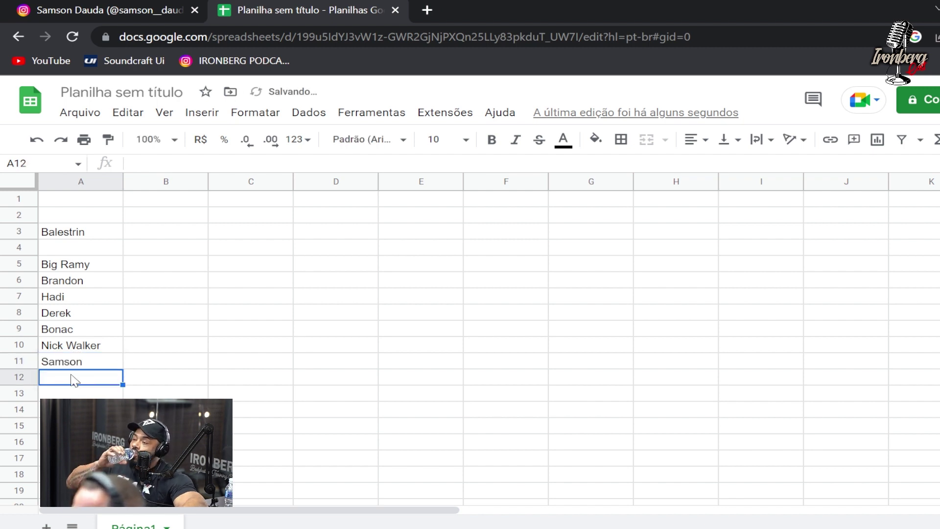
type("R")
key("BackSpace")
type("Rafael Brand")
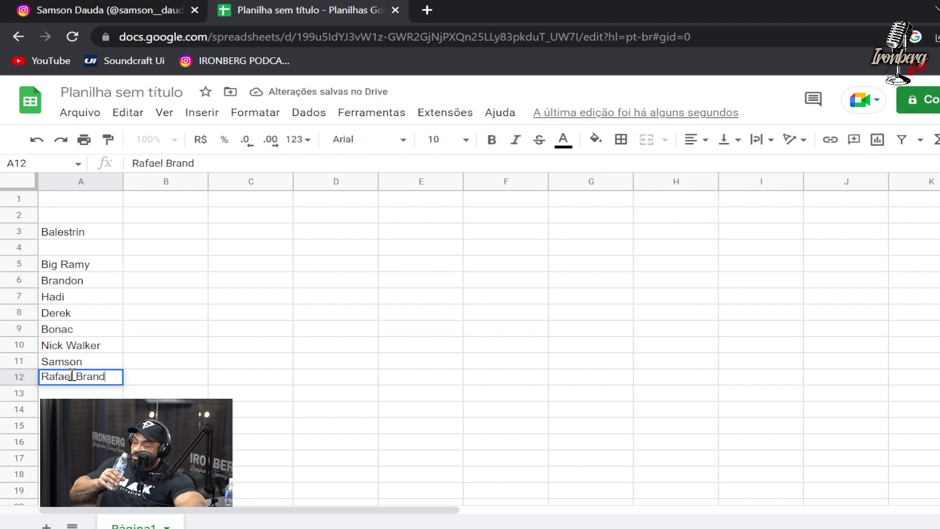
type("ão")
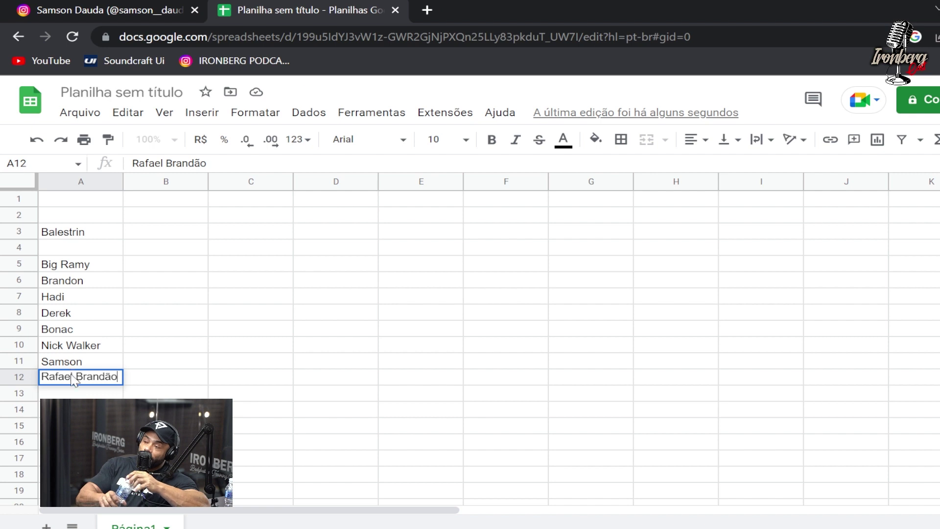
key("Return")
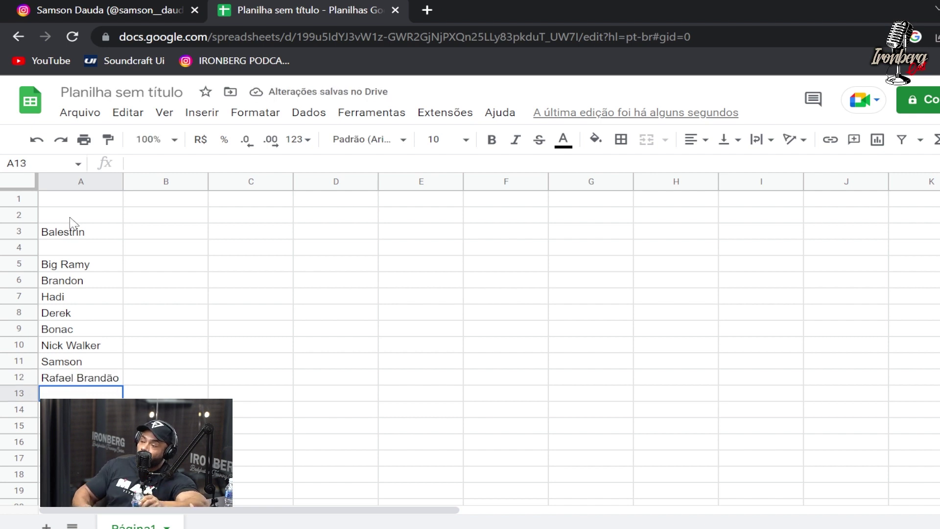
Step: Insert a new column A left of the names and number it 1 to 10 from A5
right_click(58, 182)
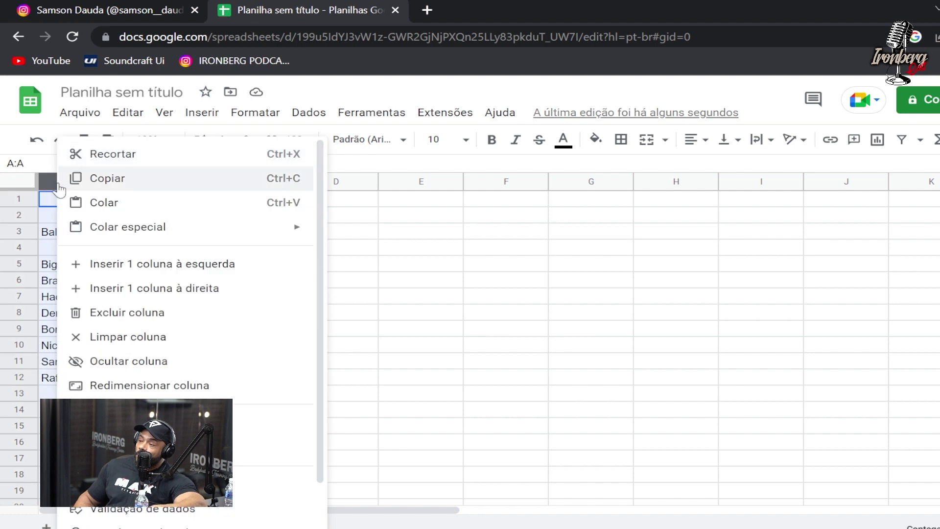
left_click(152, 264)
left_click(84, 267)
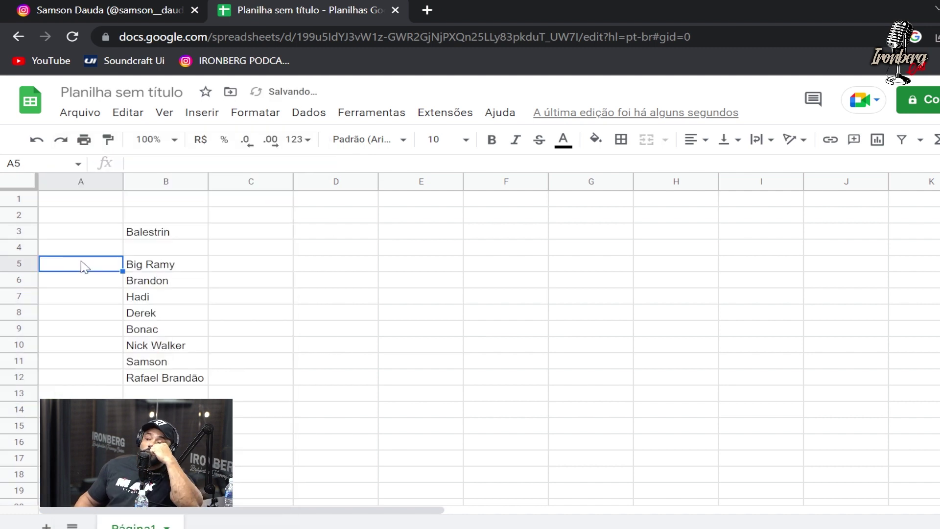
type("1")
key("Return")
type("2")
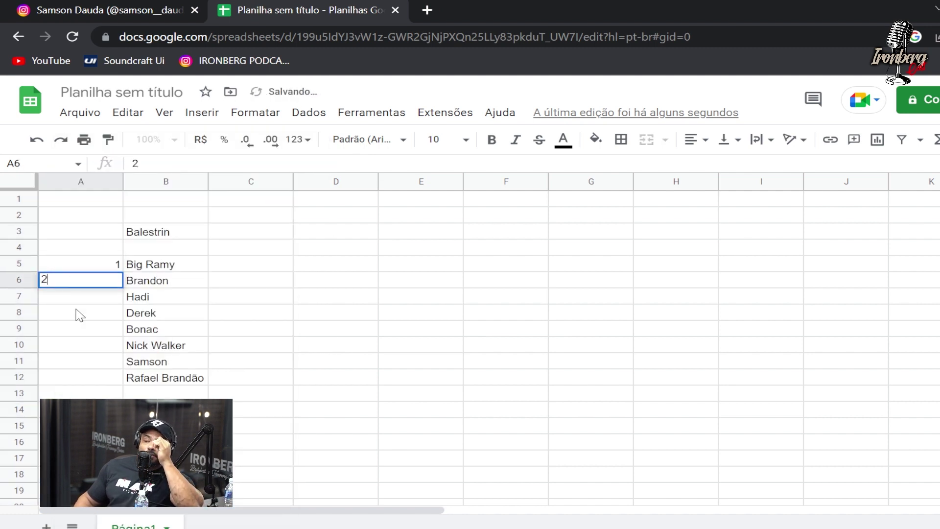
key("Return")
type("3")
key("Return")
type("4")
key("Return")
type("5")
key("Return")
type("6")
key("Return")
type("7")
key("Return")
type("8")
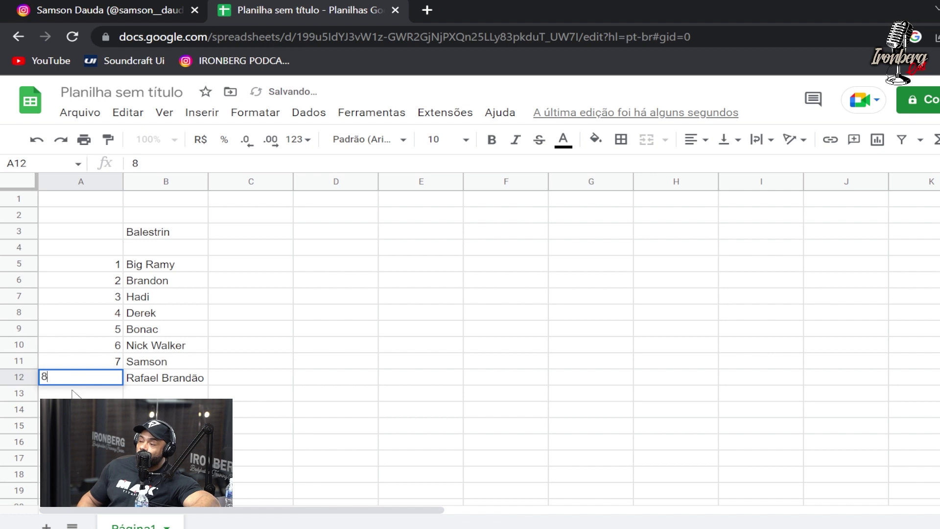
key("Return")
type("9")
key("Return")
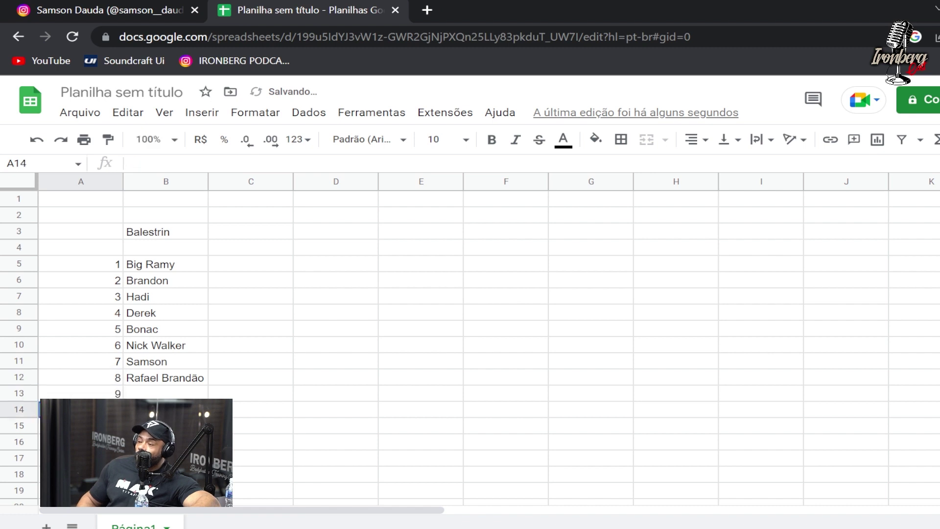
type("10")
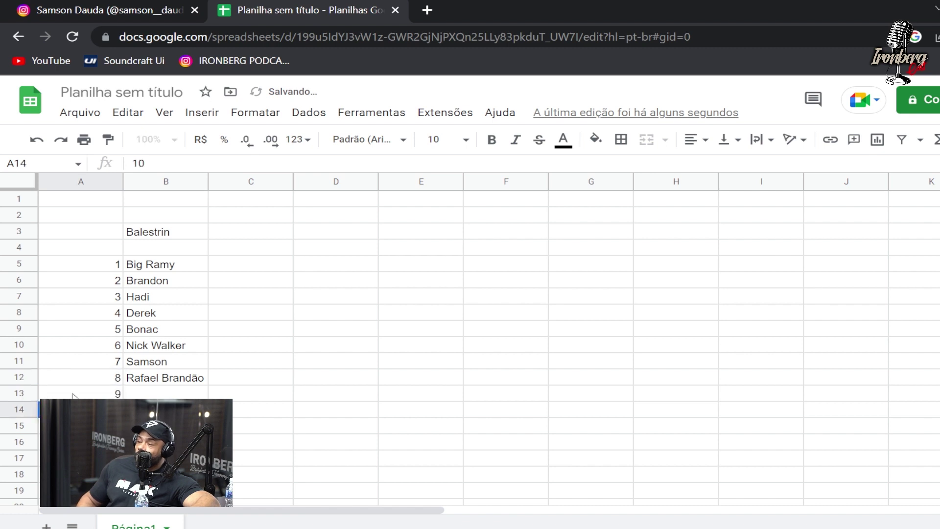
left_click(158, 393)
Step: Add Andrew and Hunter as ninth and tenth names in column B
type("And")
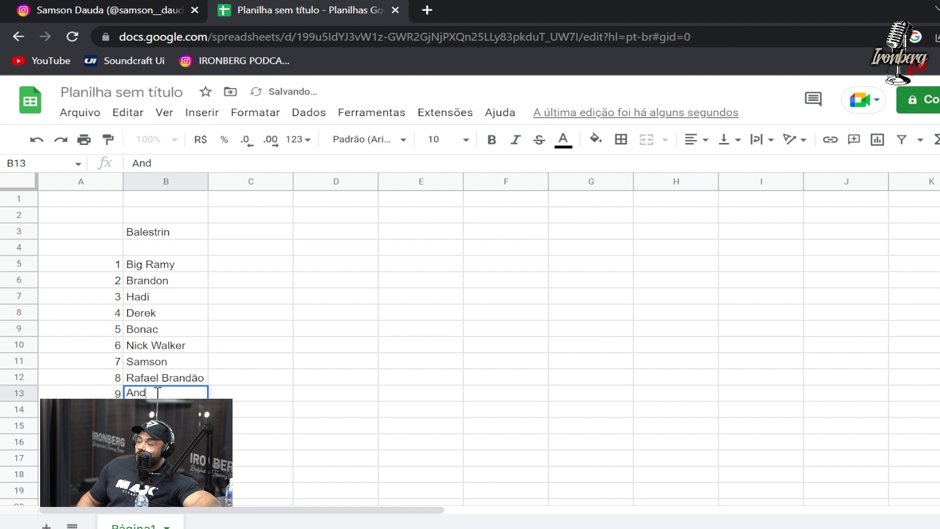
type("rew")
key("Return")
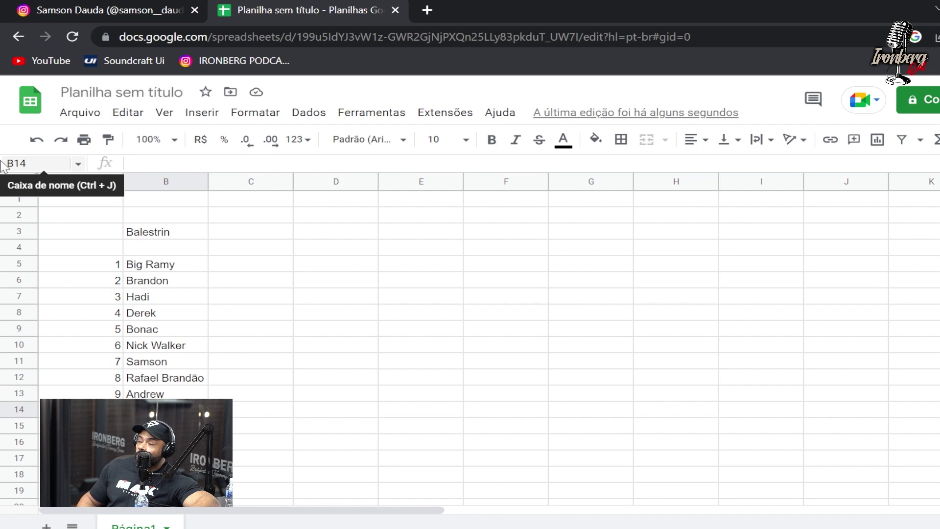
type("Hunter")
key("Return")
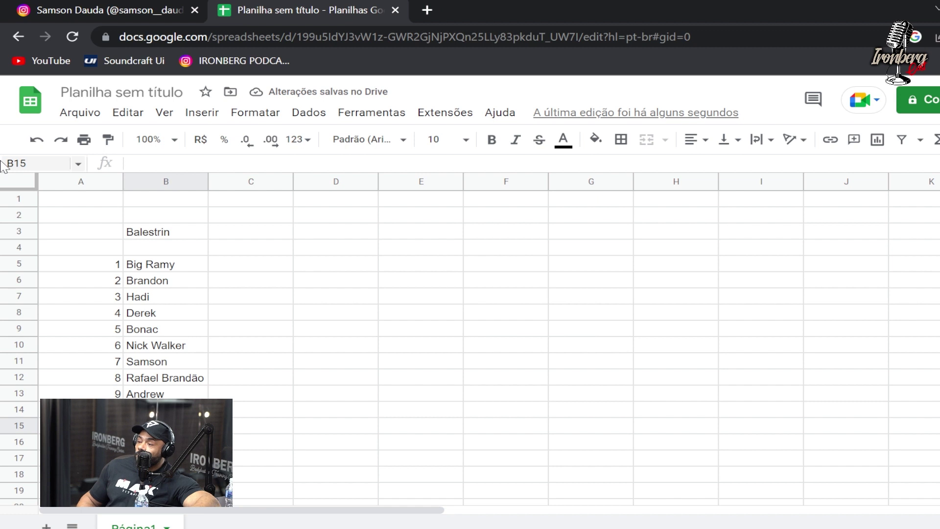
left_click(258, 232)
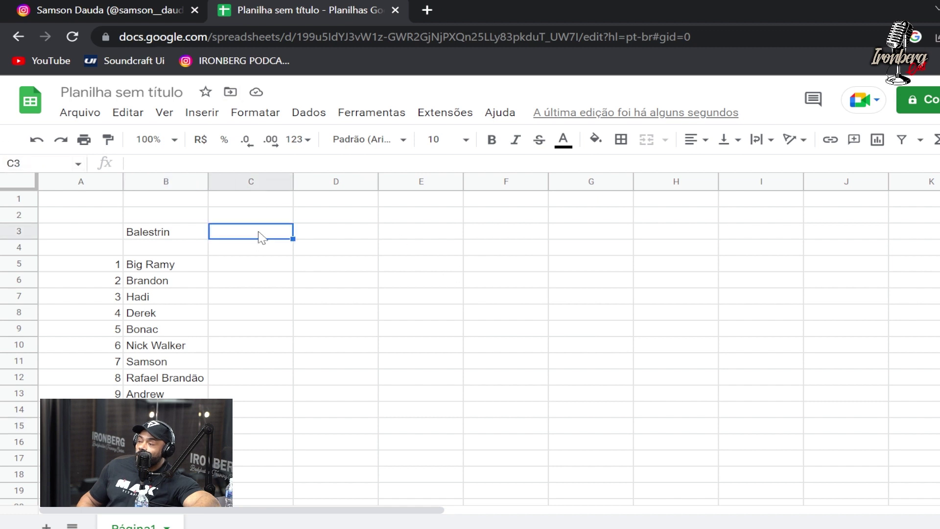
type("Itinho Lima")
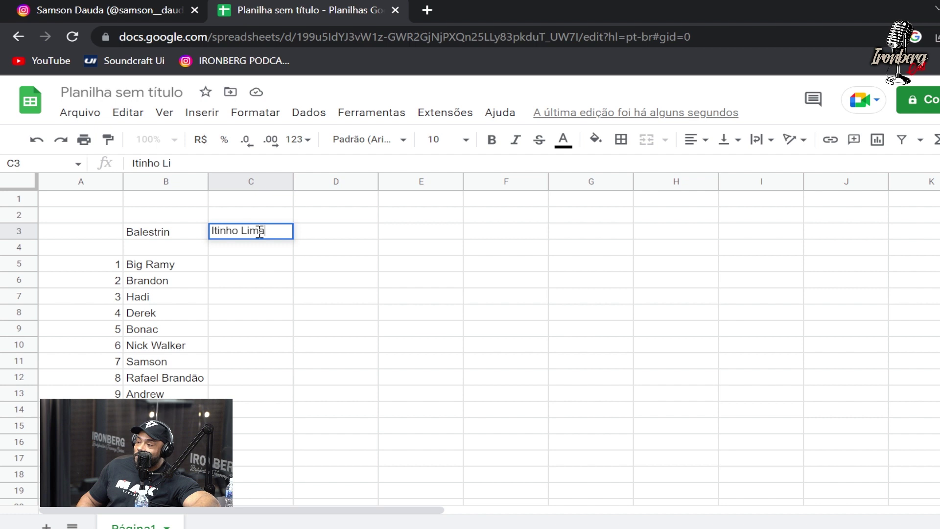
key("Return")
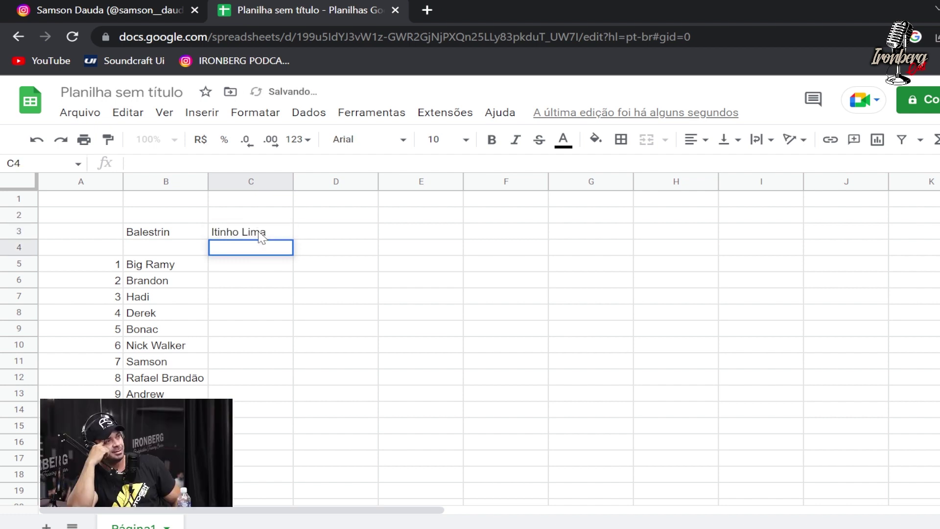
key("Return")
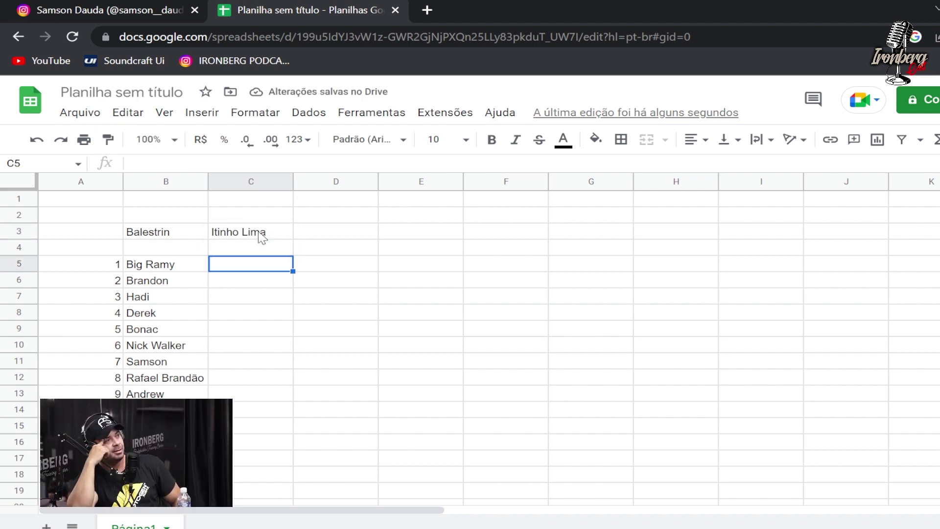
Step: List Big Ramy, Hadi, Nick Walker and Brandon as his ranks 1–4 in C5:C8
type("Big Ramy")
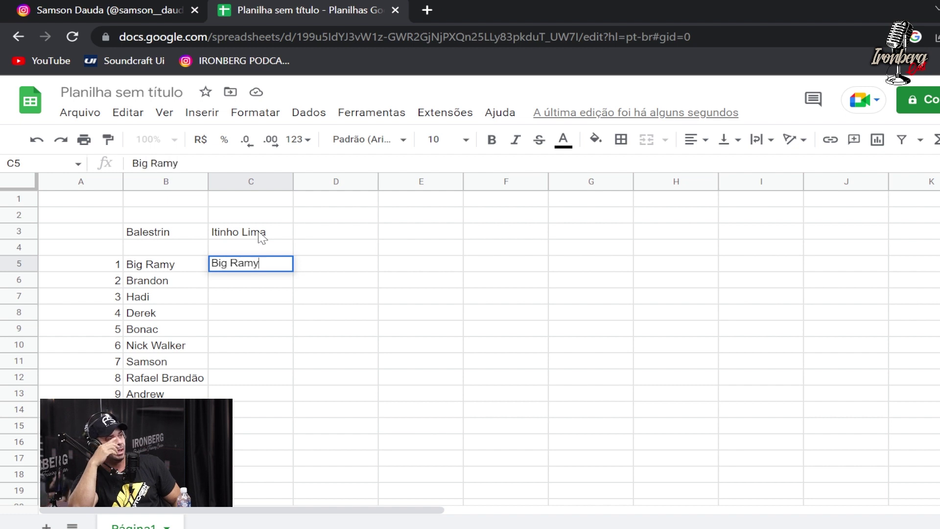
key("Return")
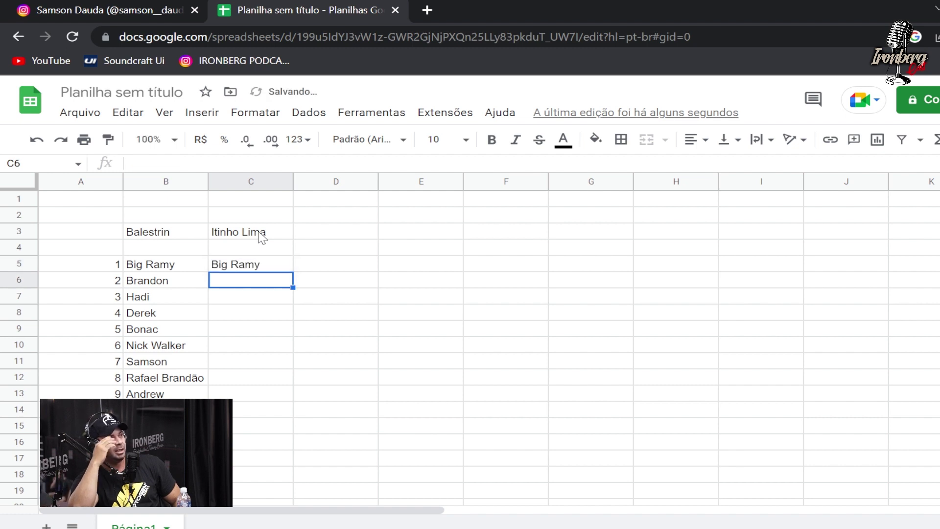
type("Hadi")
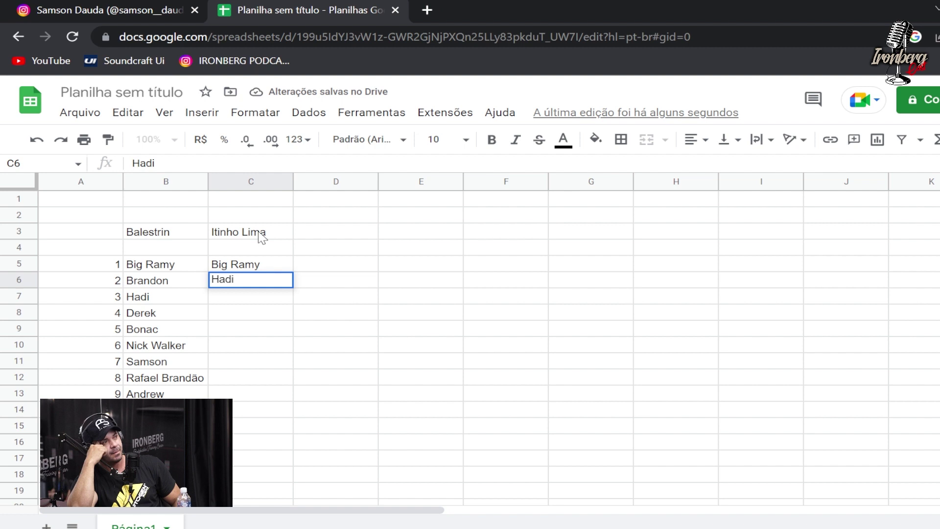
key("Return")
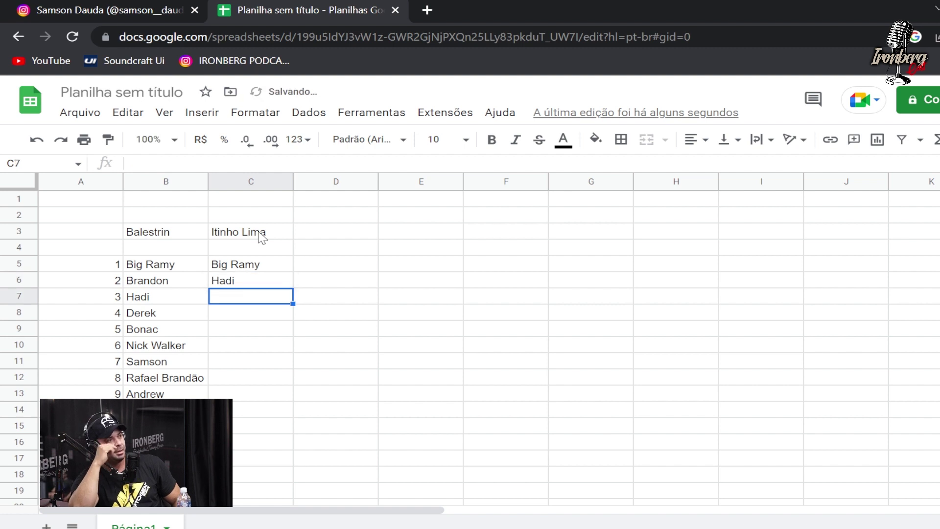
type("Nick")
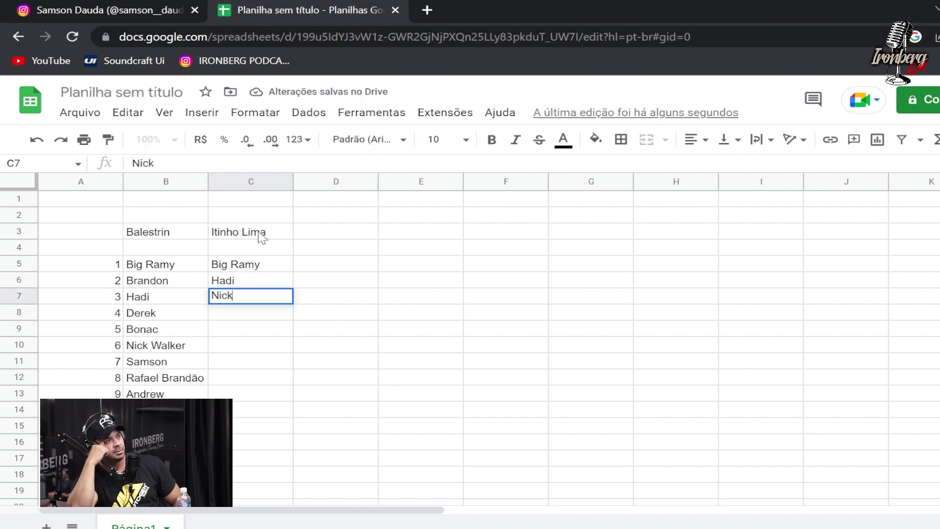
key("Return")
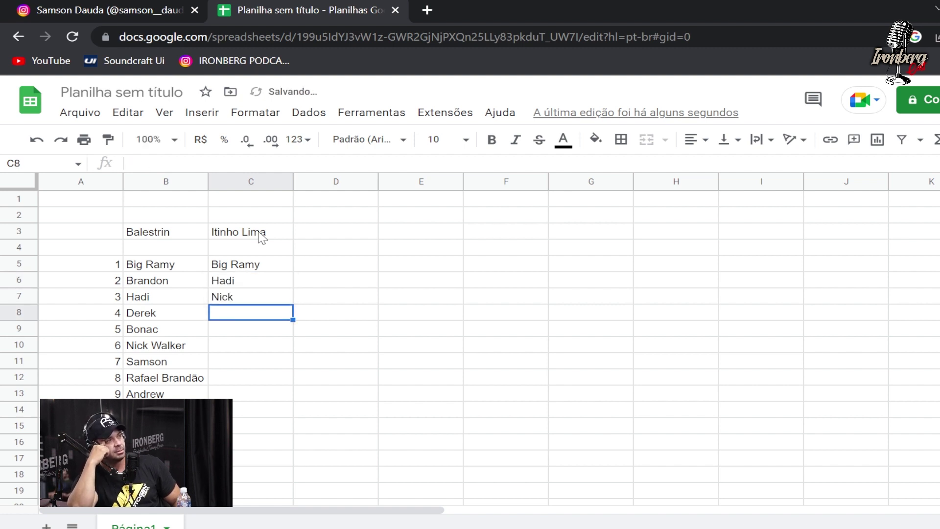
key("Up")
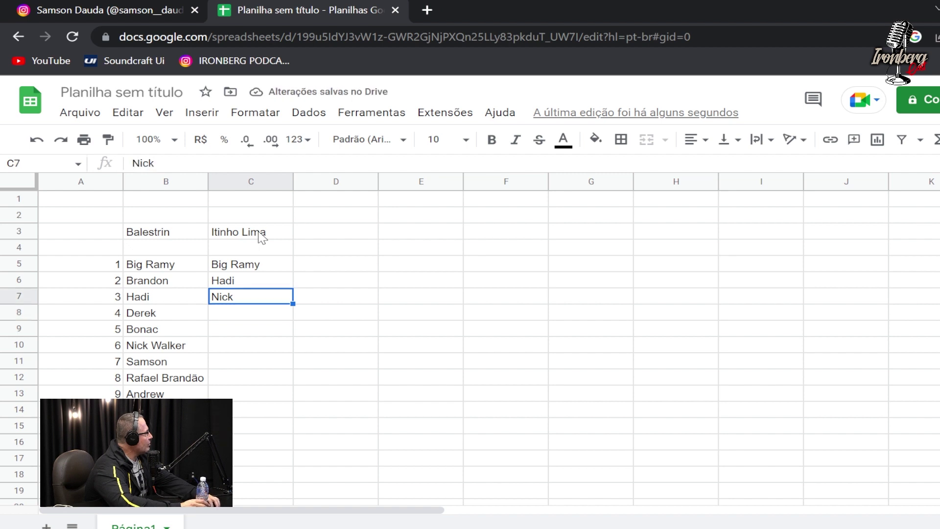
double_click(247, 296)
type("Wal")
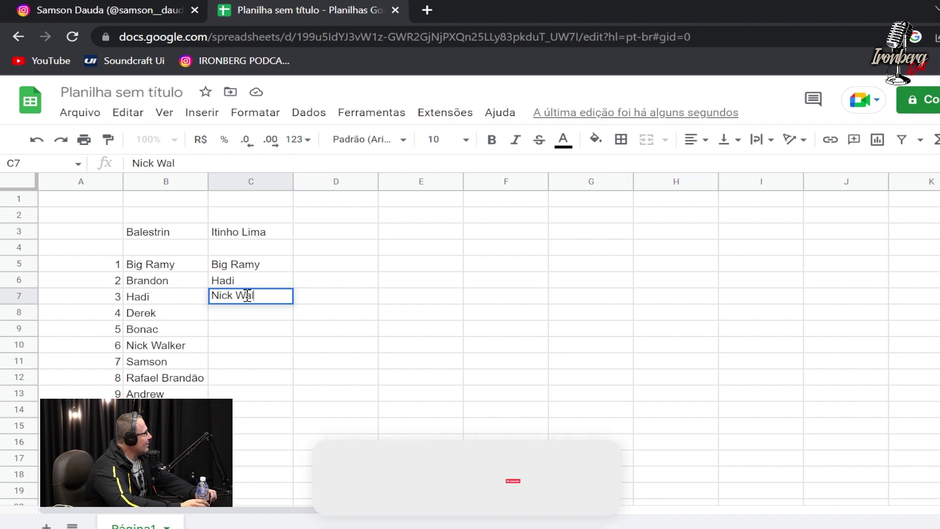
type("ker")
key("Return")
type("Brandon")
key("Return")
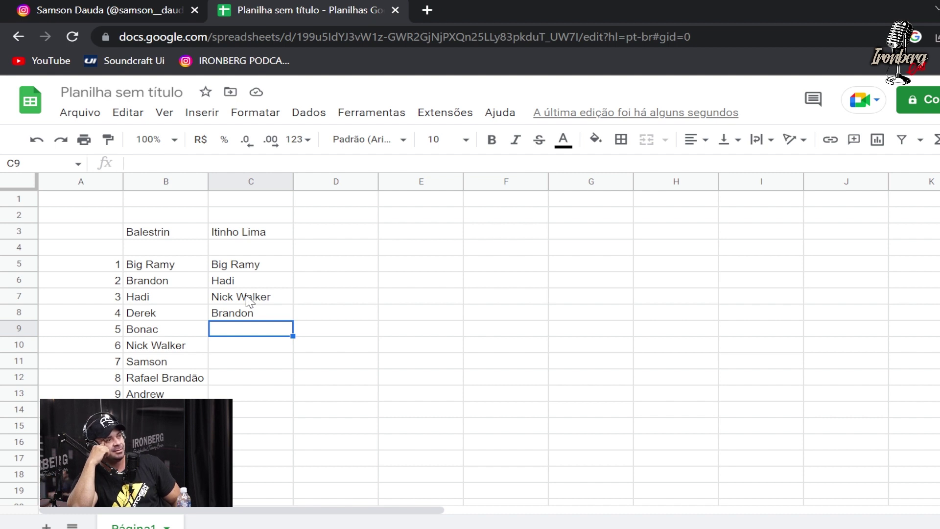
Step: Add Bonac, Samson, Brandão, Andrew, Krizo and Hunter as his ranks 5–10
type("Bonac")
key("Return")
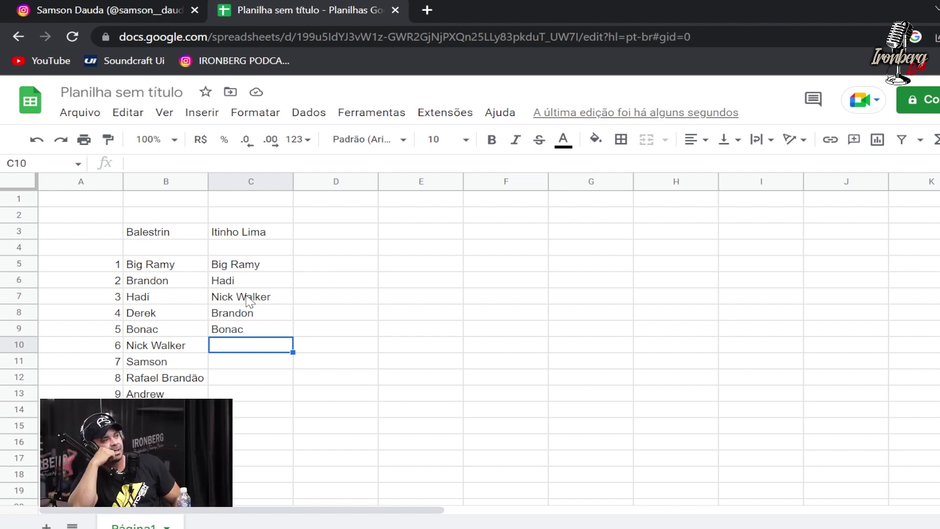
type("Samson")
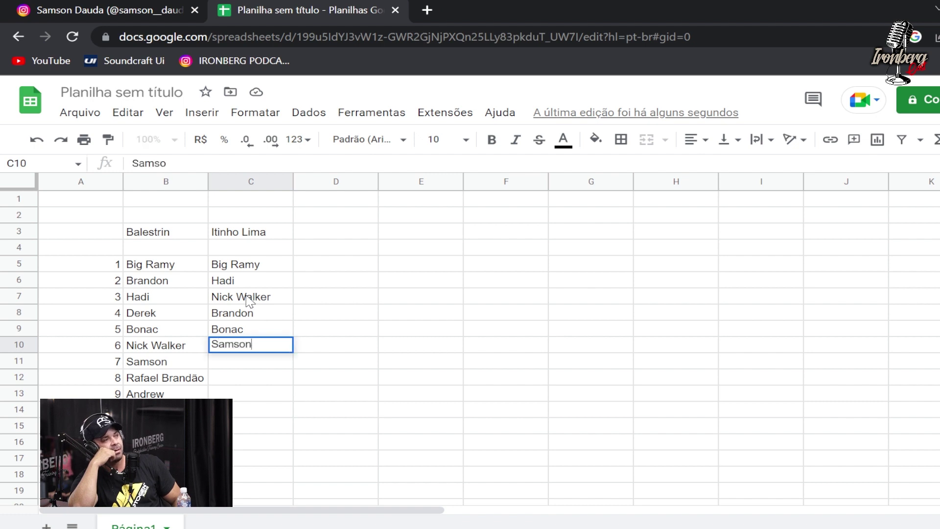
key("Return")
type("Brandão")
key("Return")
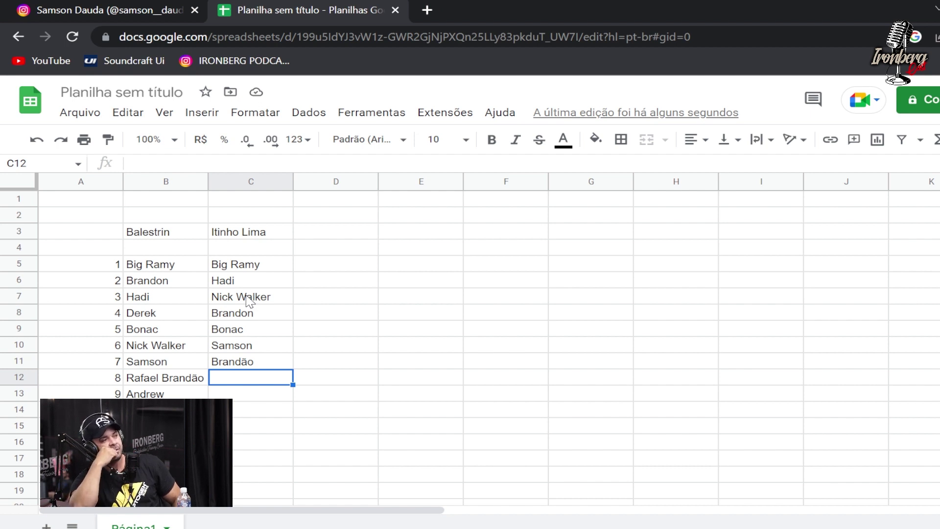
type("Andrew")
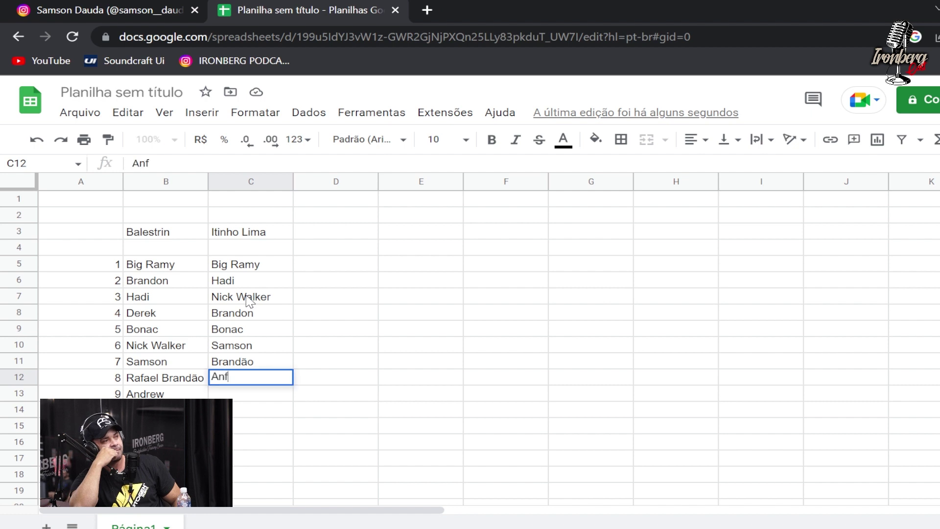
key("Return")
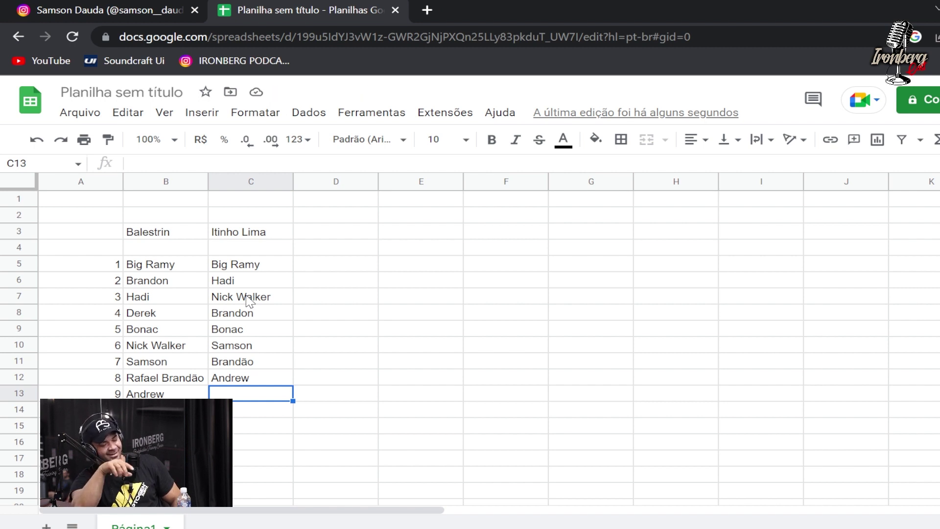
type("Krizo")
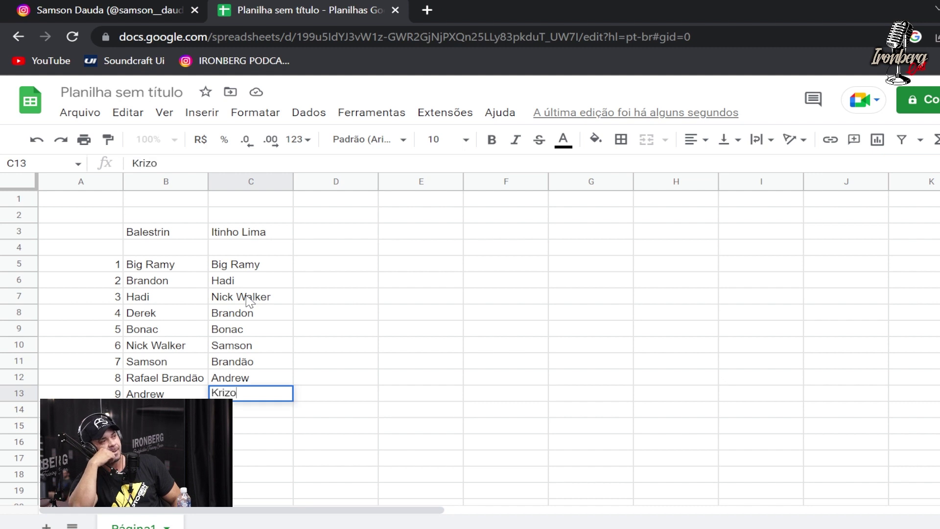
key("Return")
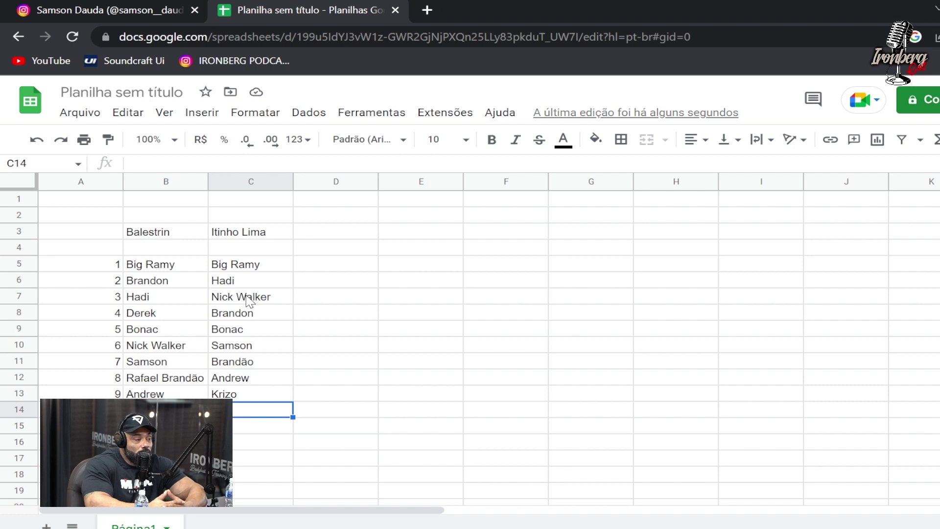
type("Hunter")
key("Return")
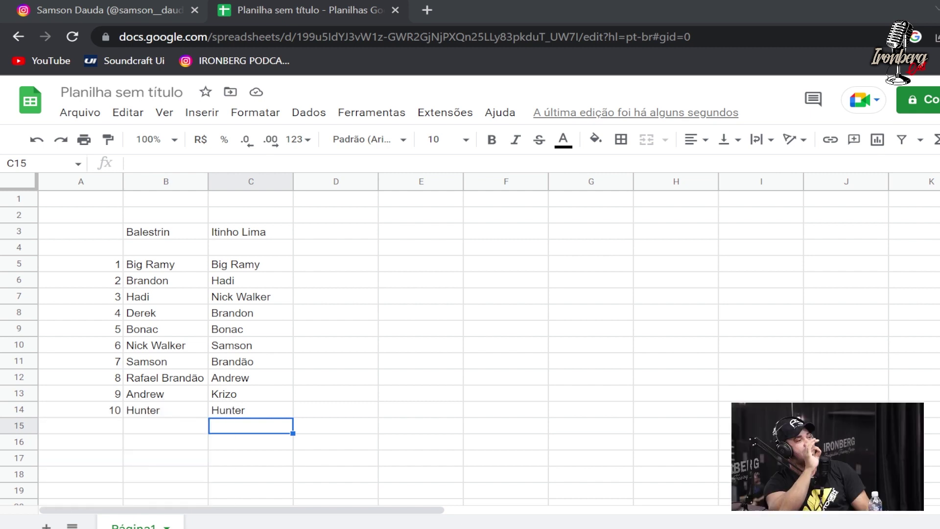
left_click(281, 410)
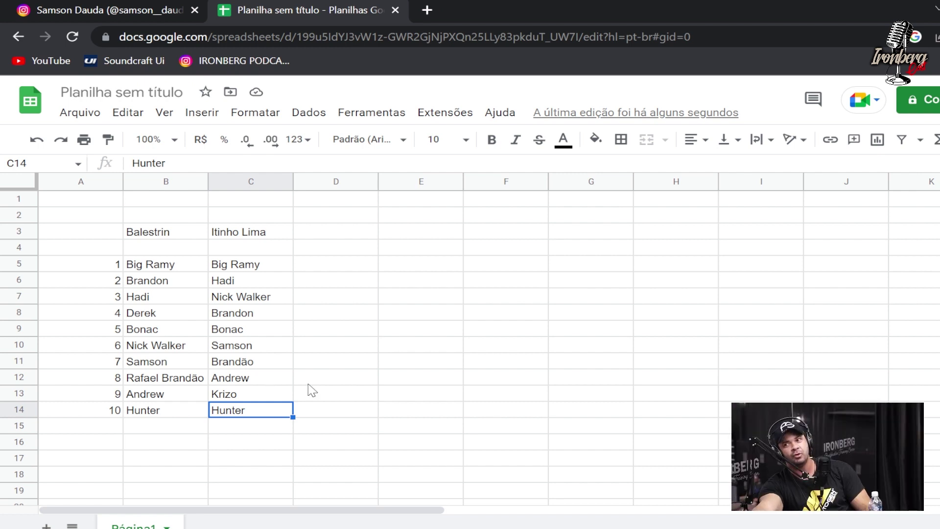
left_click(235, 331)
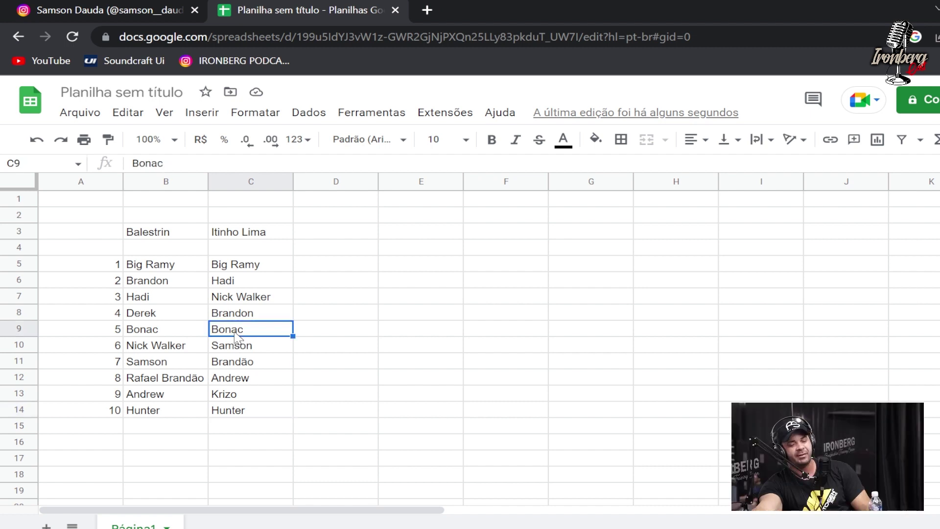
left_click(366, 424)
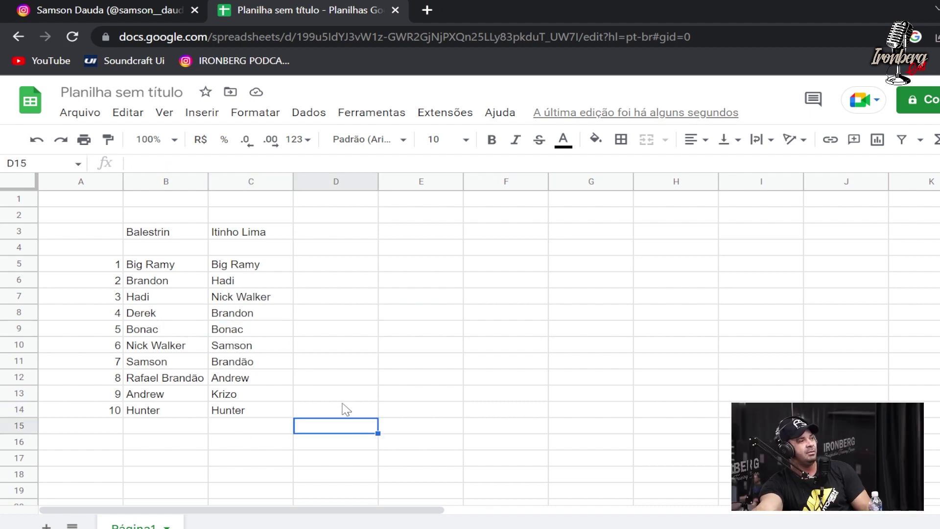
left_click(245, 411)
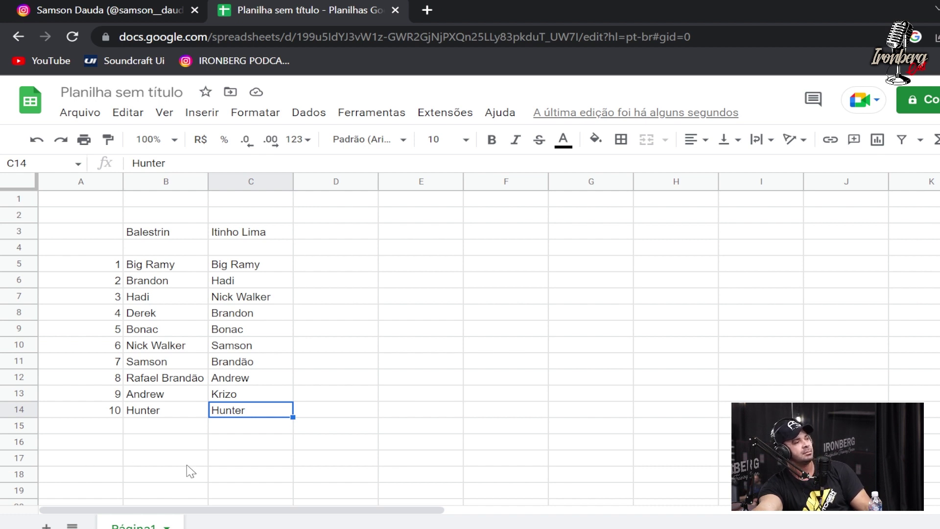
type("Derek")
key("Return")
key("Return")
Step: Type Hunter into a cell further below the list
key("Down")
key("Down")
key("Down")
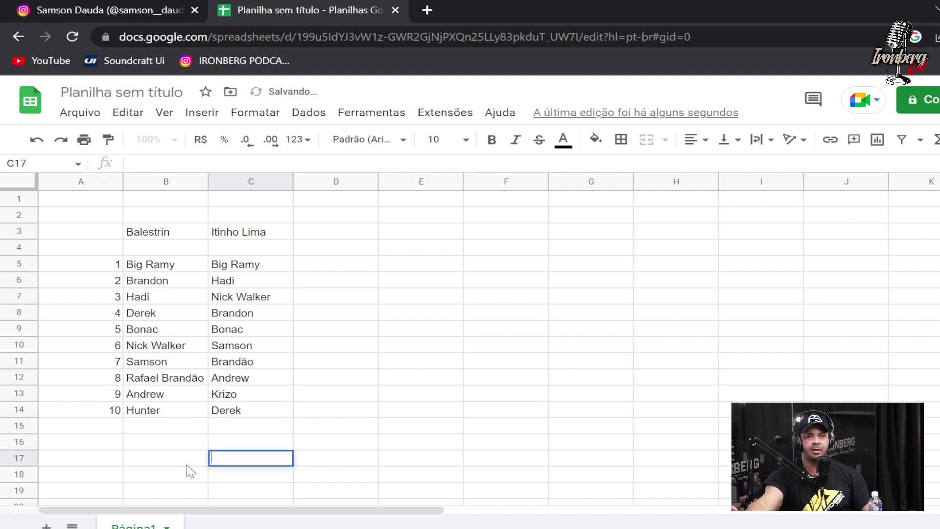
type("Hunter")
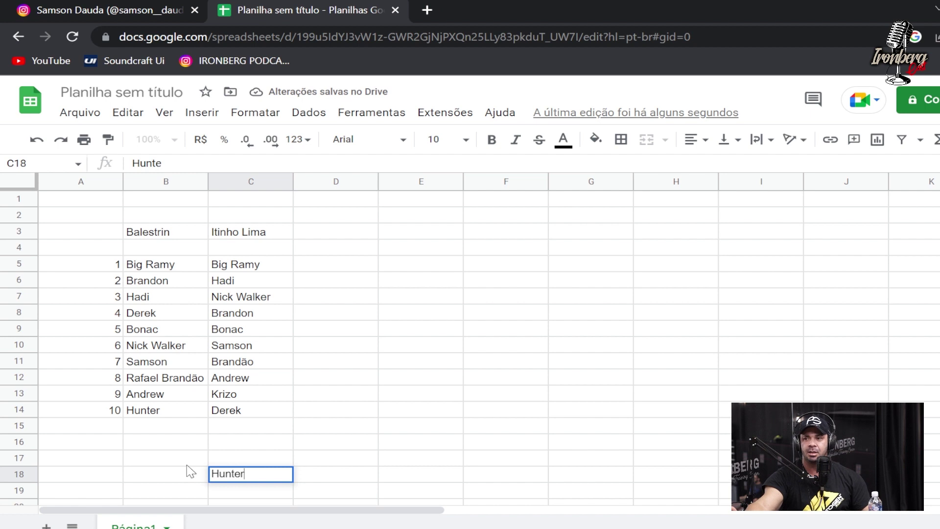
key("Return")
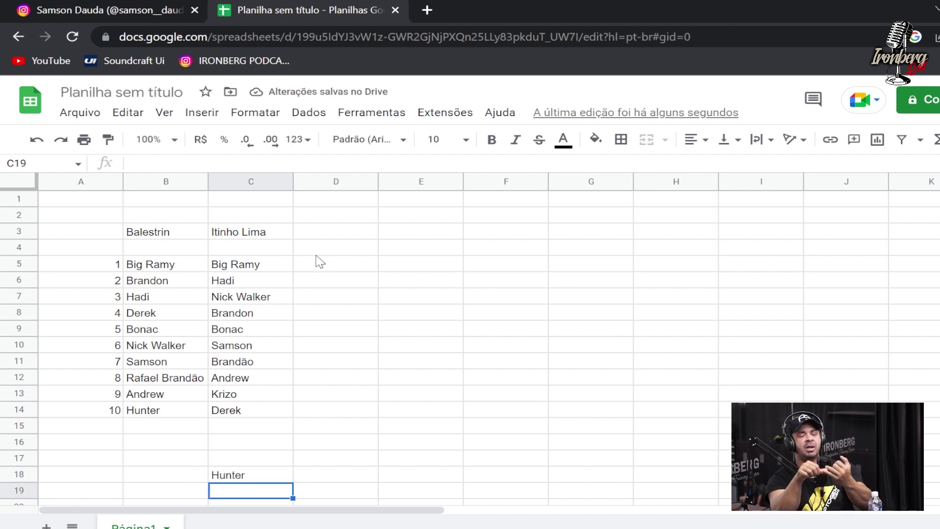
Step: Create the header 'Caramellllllllo' in cell D3
left_click(347, 237)
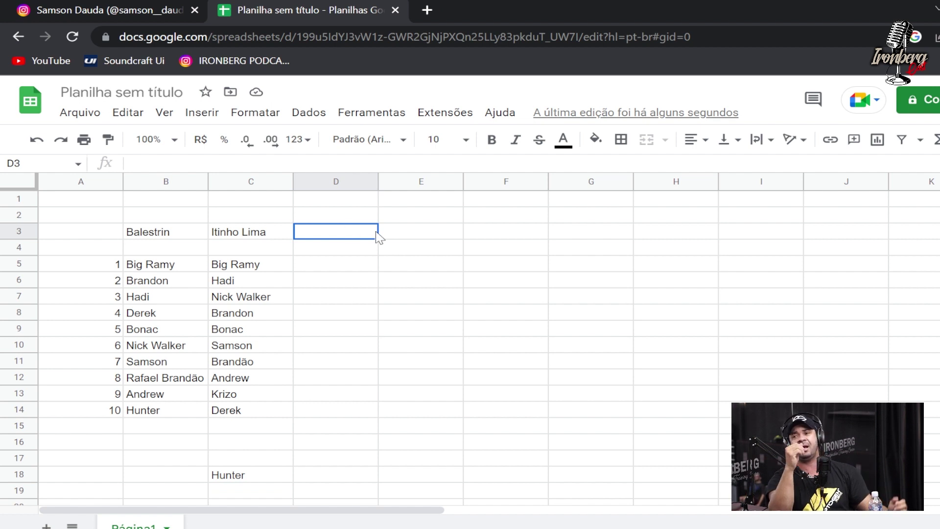
type("Caramelk")
key("BackSpace")
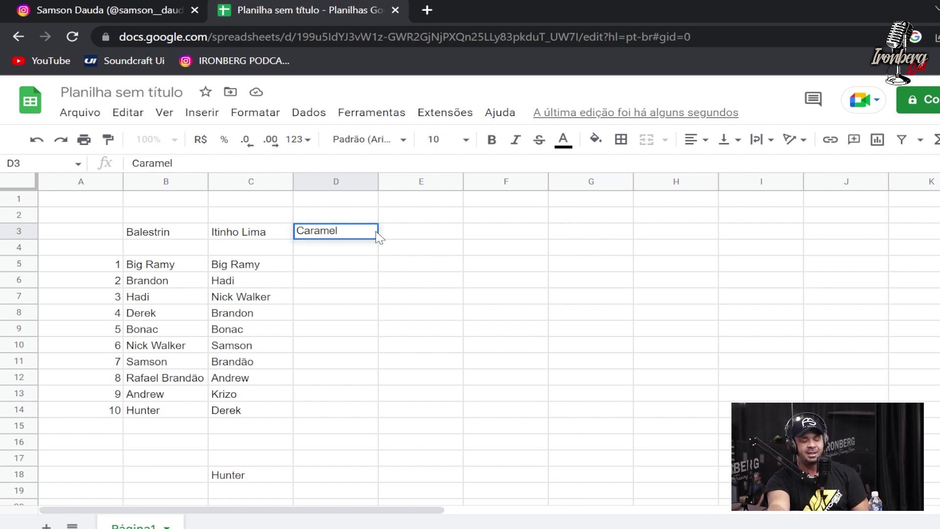
type("o")
key("Return")
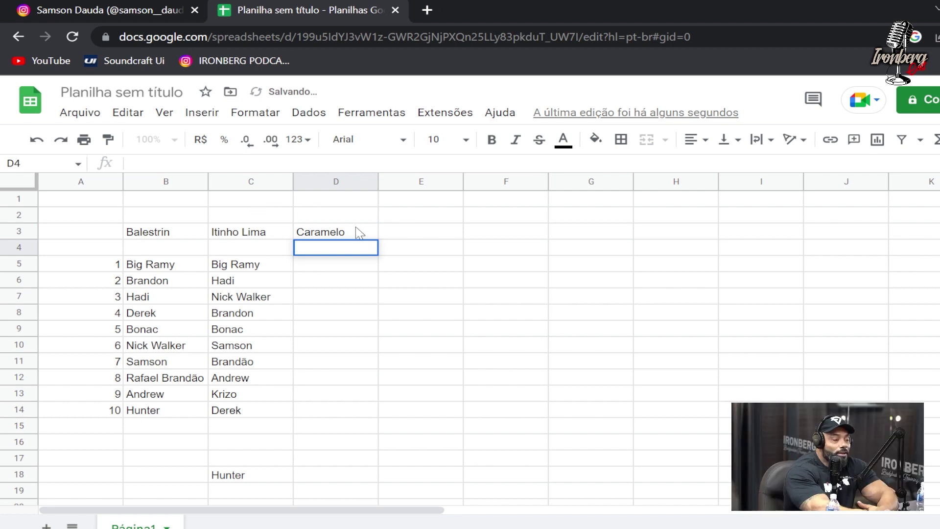
left_click(354, 233)
double_click(355, 233)
key("BackSpace")
type("lllllllo")
key("Return")
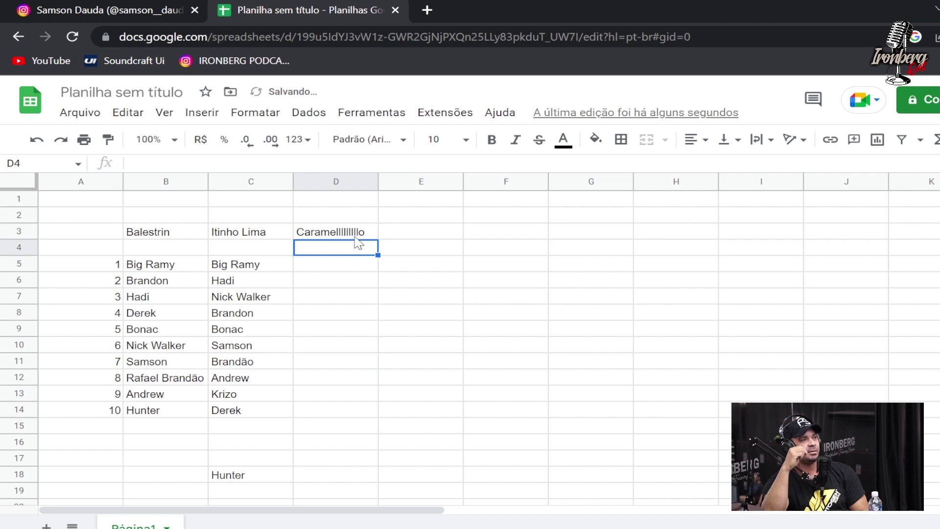
key("Return")
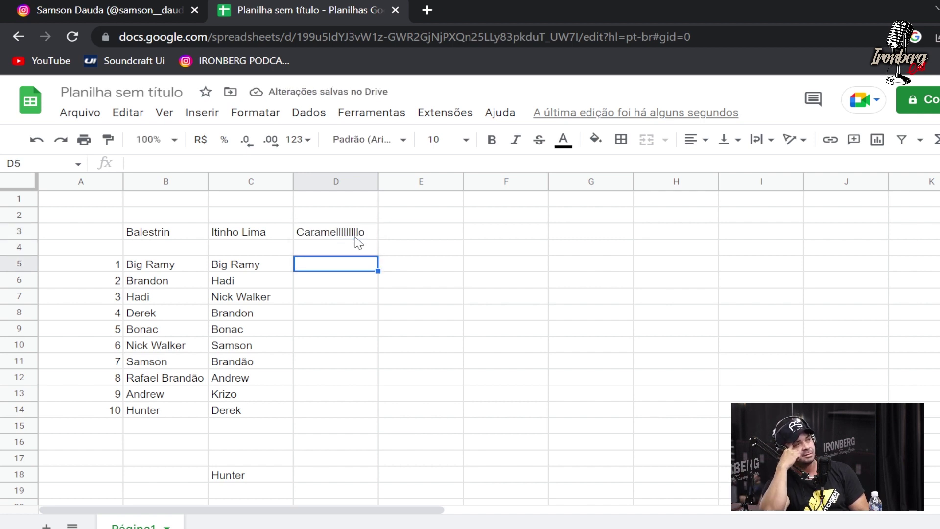
Step: Enter Big Ramy, Hadi, Brandon, Bonac and Nick in D5:D9
type("Bi")
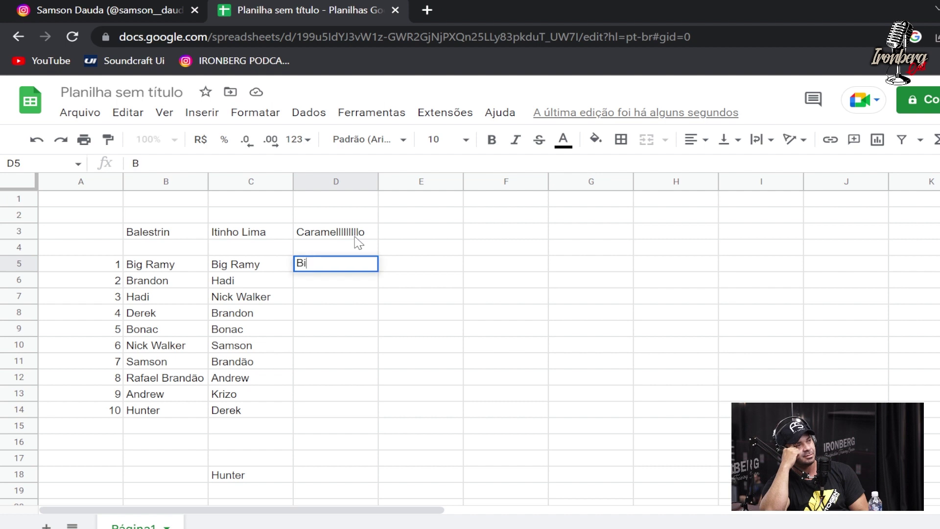
type("g Ramy")
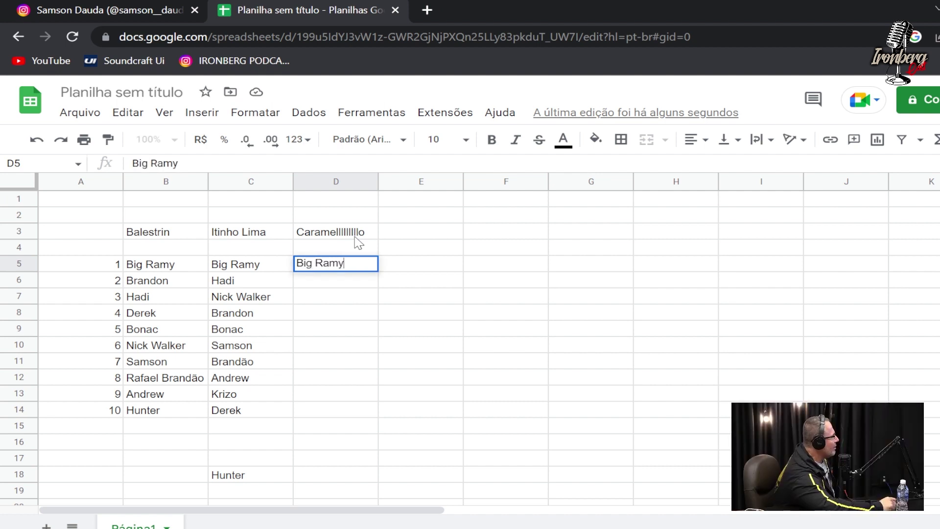
key("Return")
type("Hadi")
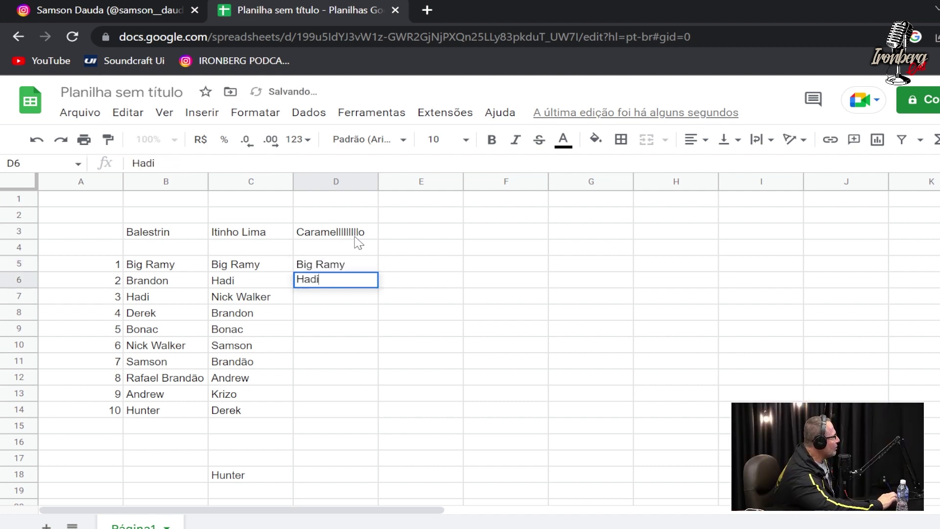
key("Return")
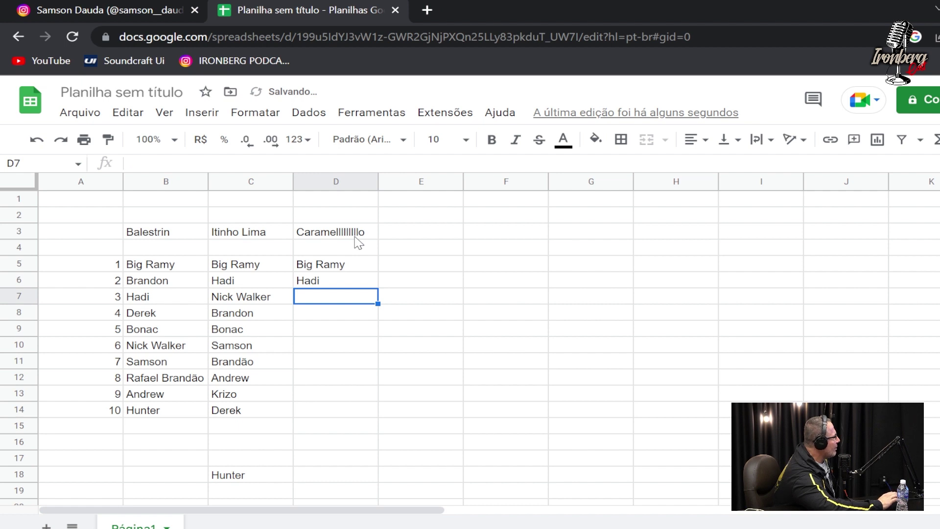
type("Brandon")
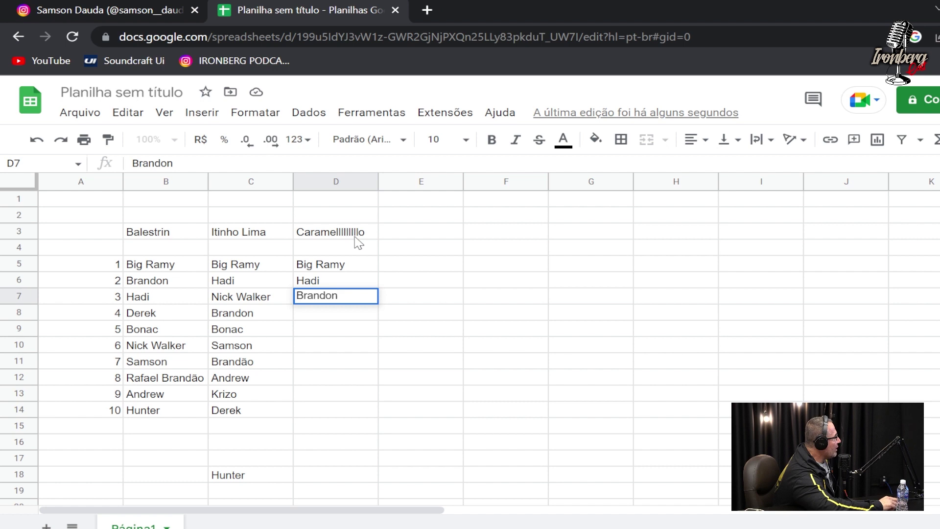
key("Return")
type("Bonac")
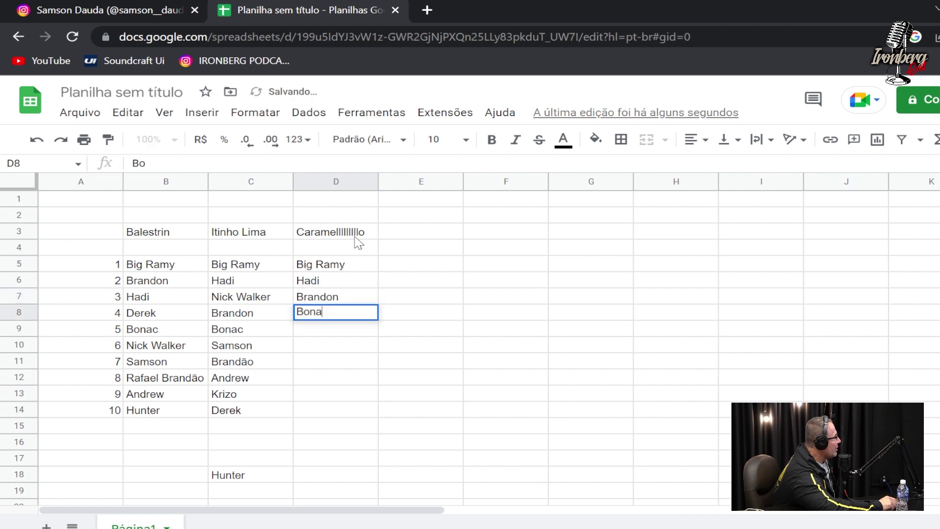
key("Return")
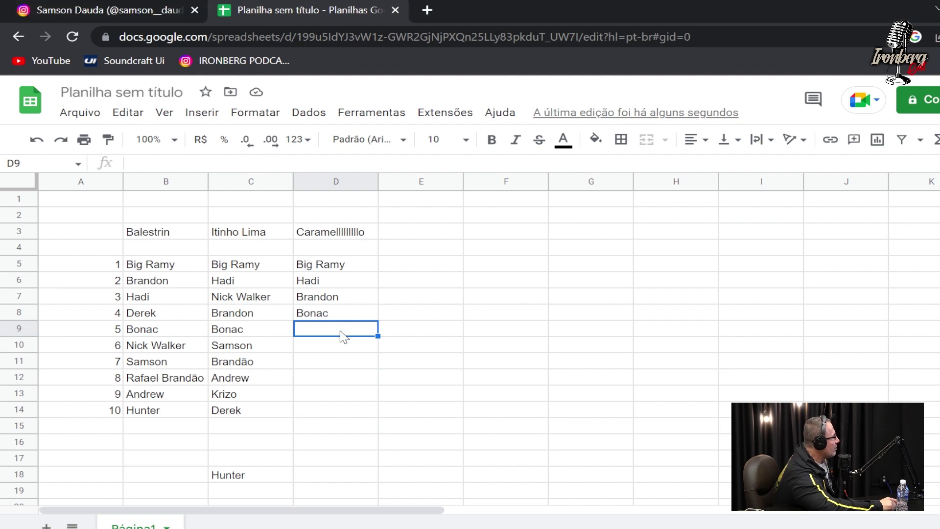
type("Nick")
key("Return")
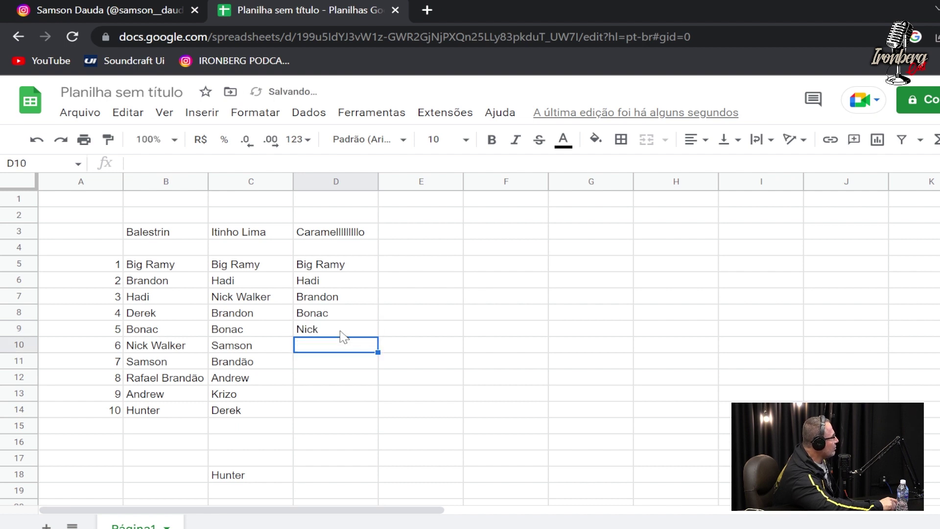
type("Samson")
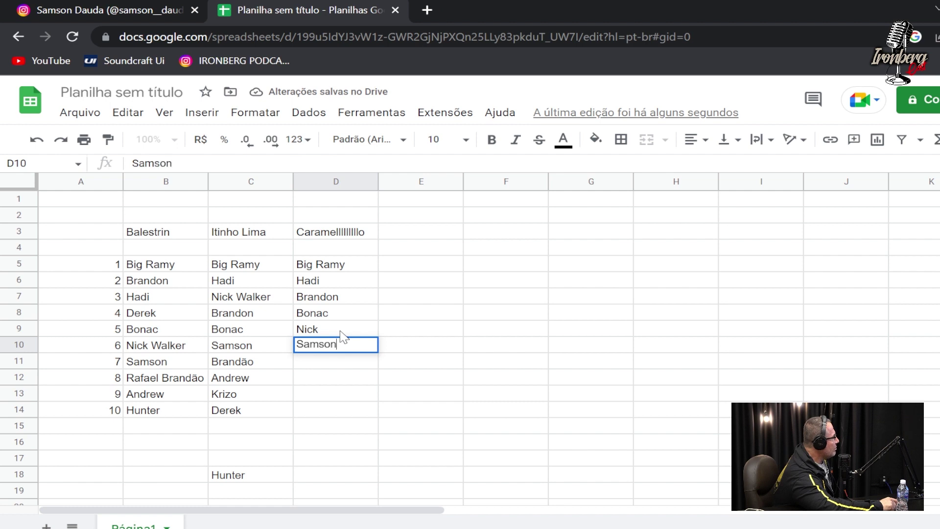
key("Return")
type("Andrew")
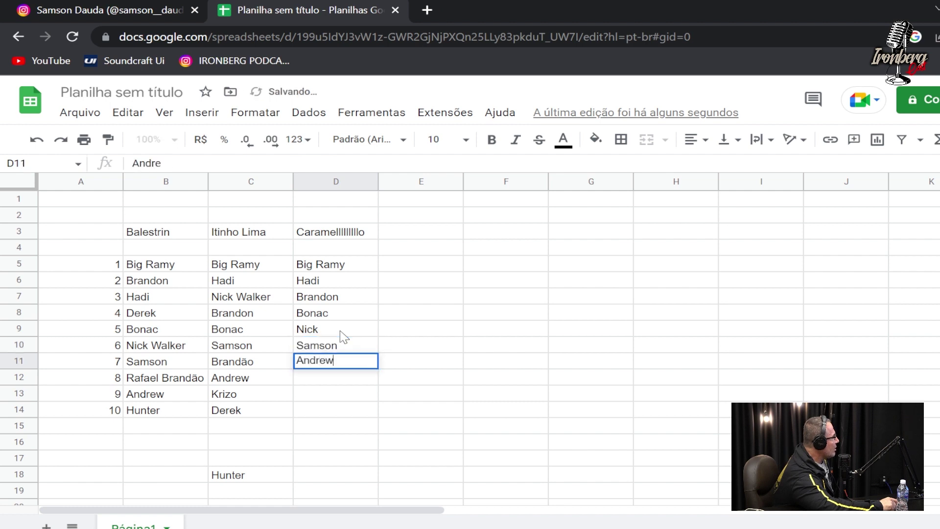
key("Return")
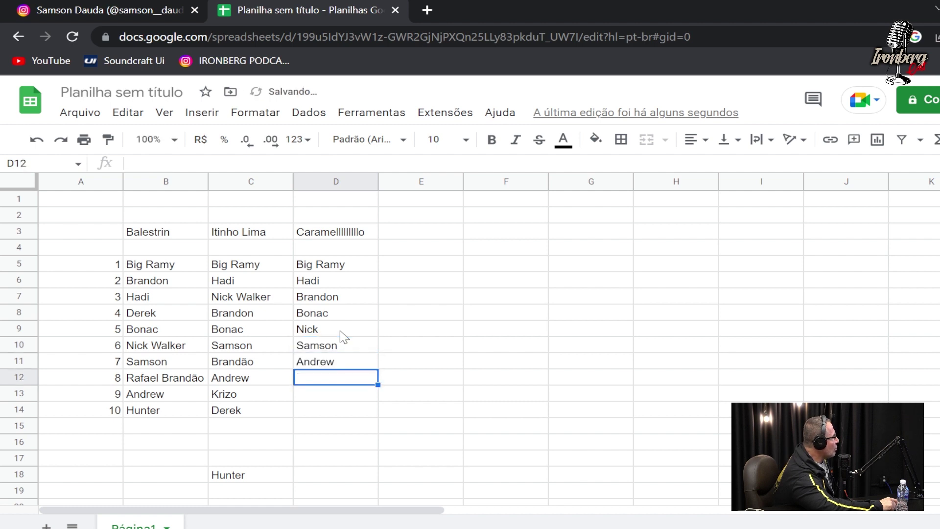
type("Vitor Boff")
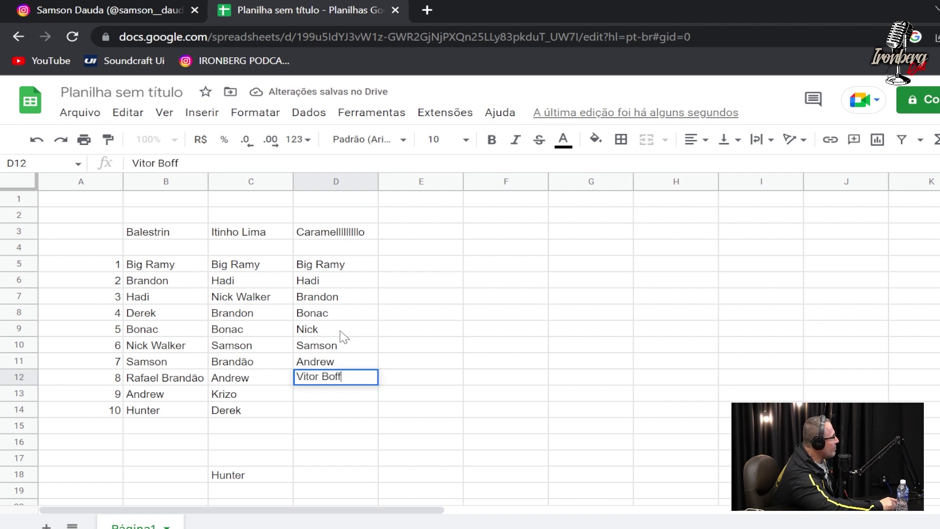
key("Return")
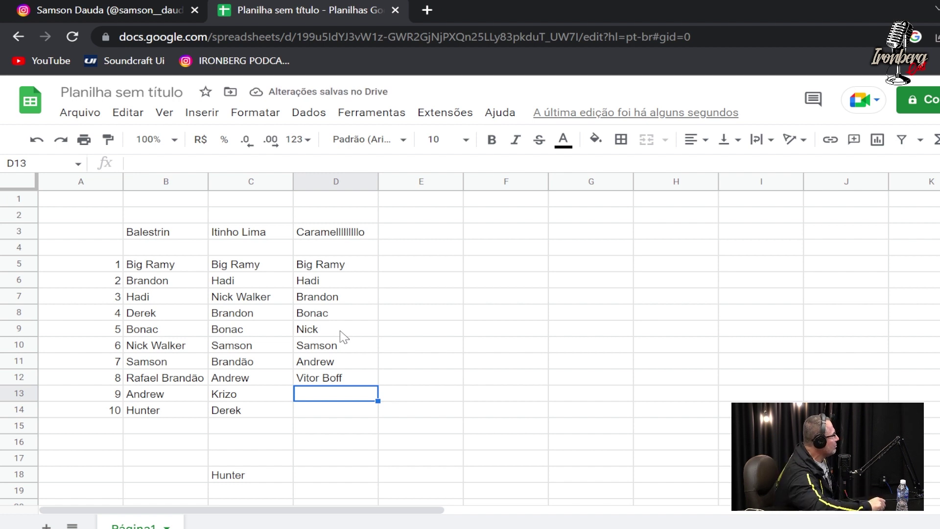
type("Brand")
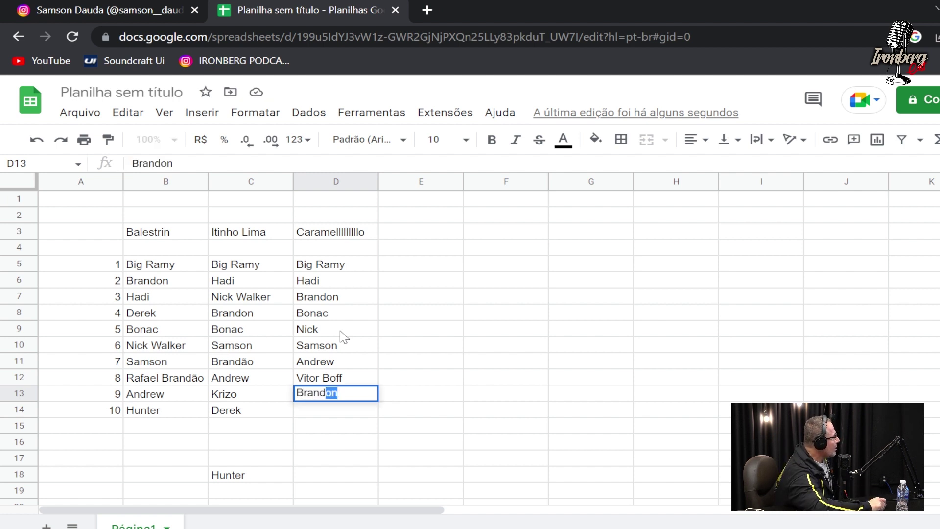
type("ão")
key("Return")
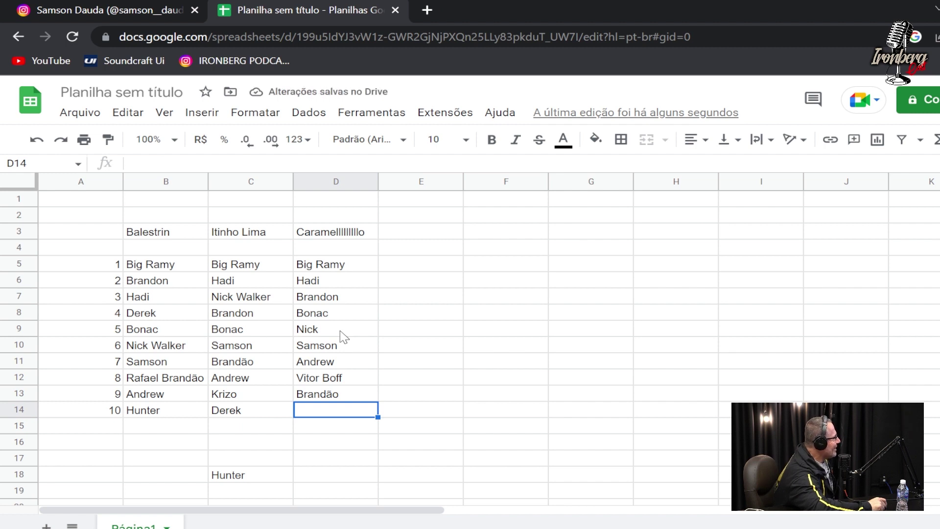
type("Derek")
key("Return")
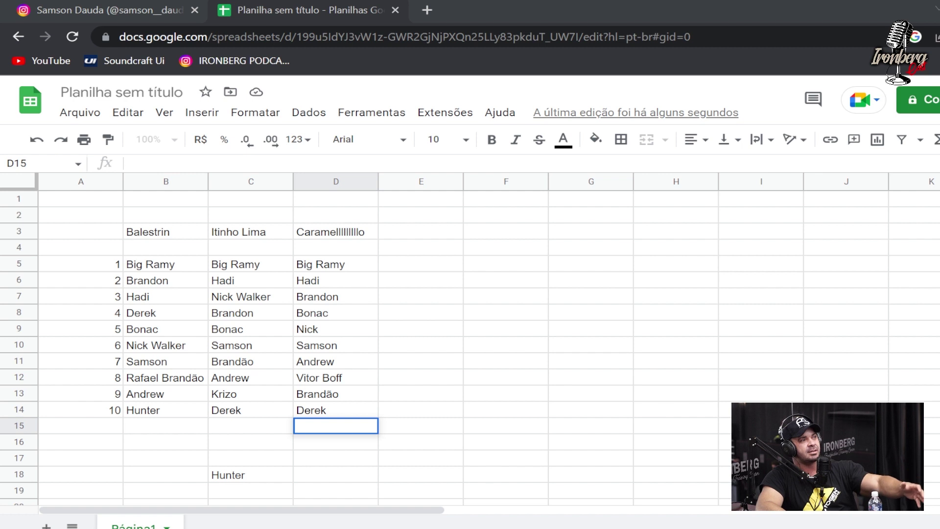
Step: Add the header 'Mauricio' in E3 with Big Ramy as his first place in E5
left_click(434, 231)
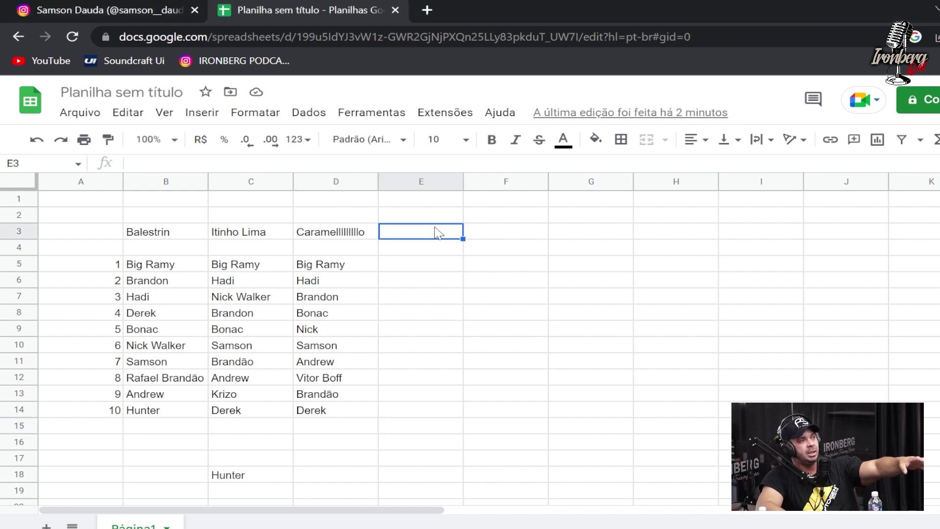
type("Mauricio")
key("Return")
type("Big")
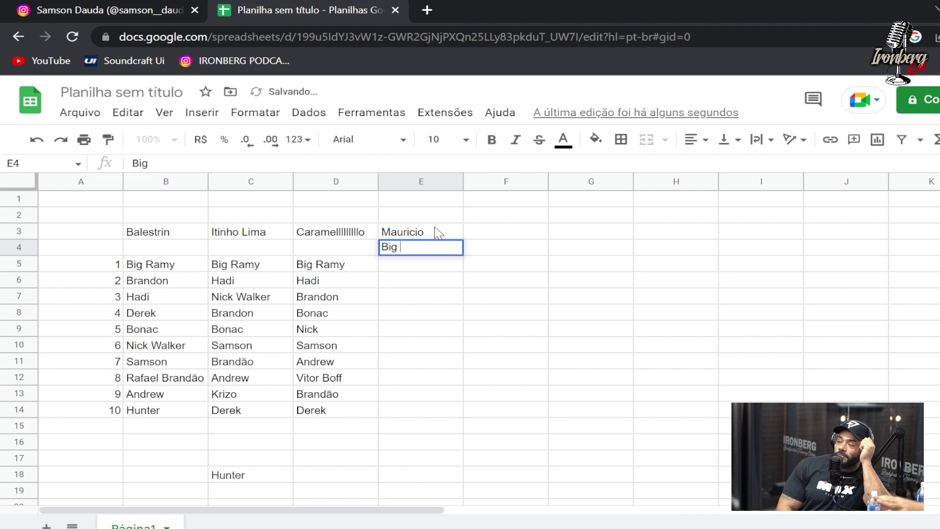
key("BackSpace")
key("BackSpace")
key("BackSpace")
key("Return")
type("Big Rami")
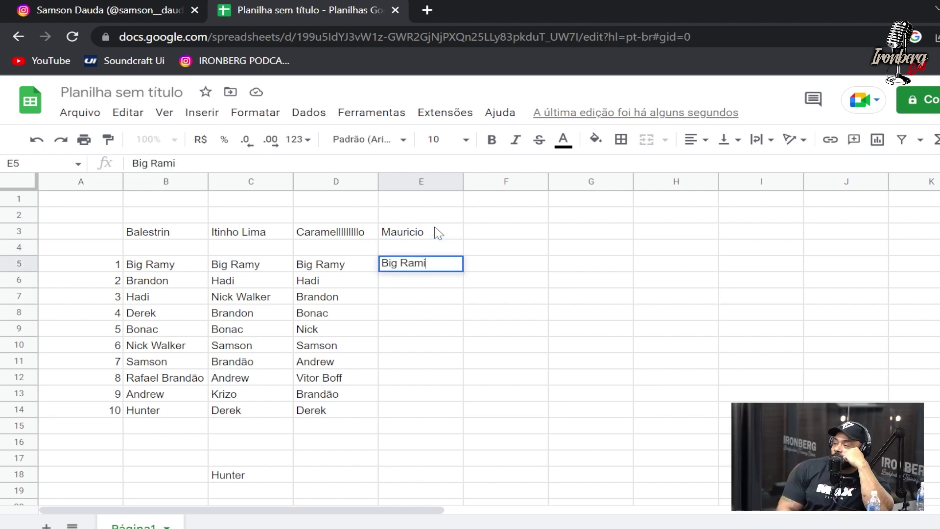
key("BackSpace")
type("y")
key("Return")
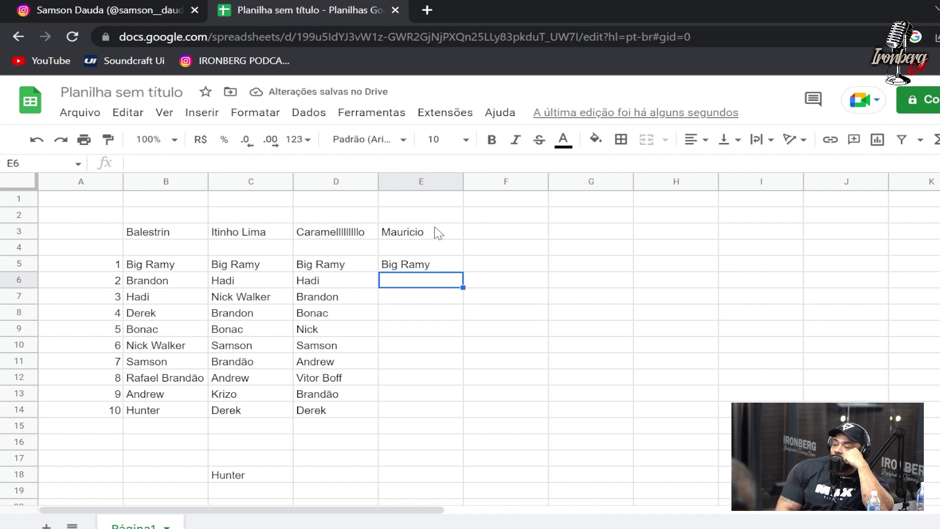
Step: List Brandon, Derek, Nick and Hadi in E6 to E9
type("Brandon")
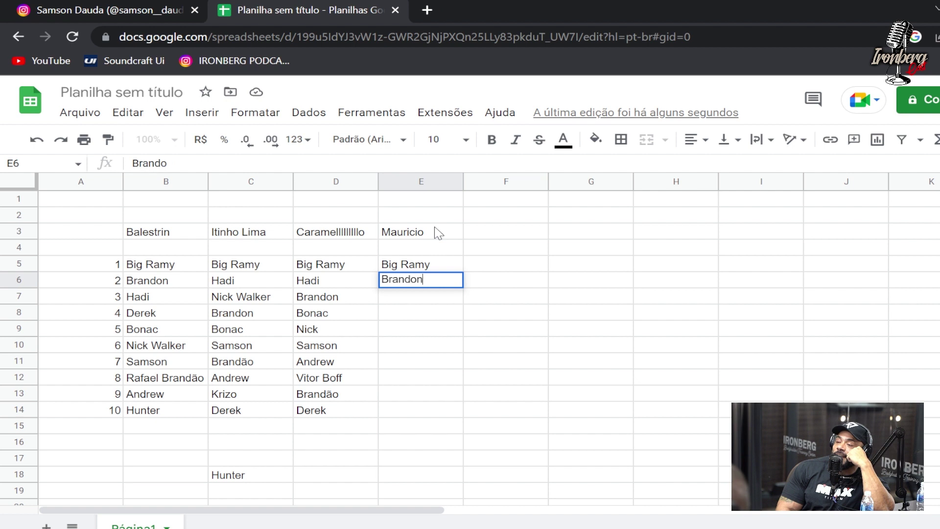
key("Return")
type("Derek")
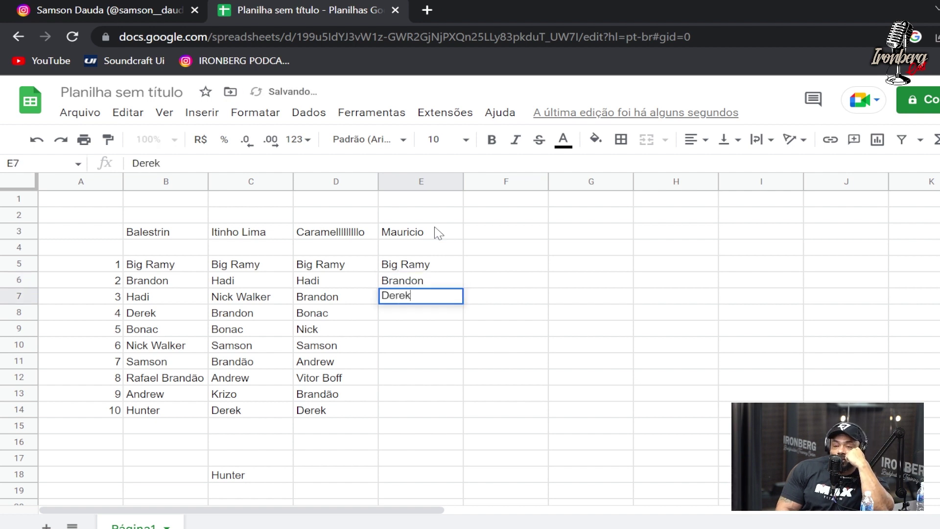
key("Return")
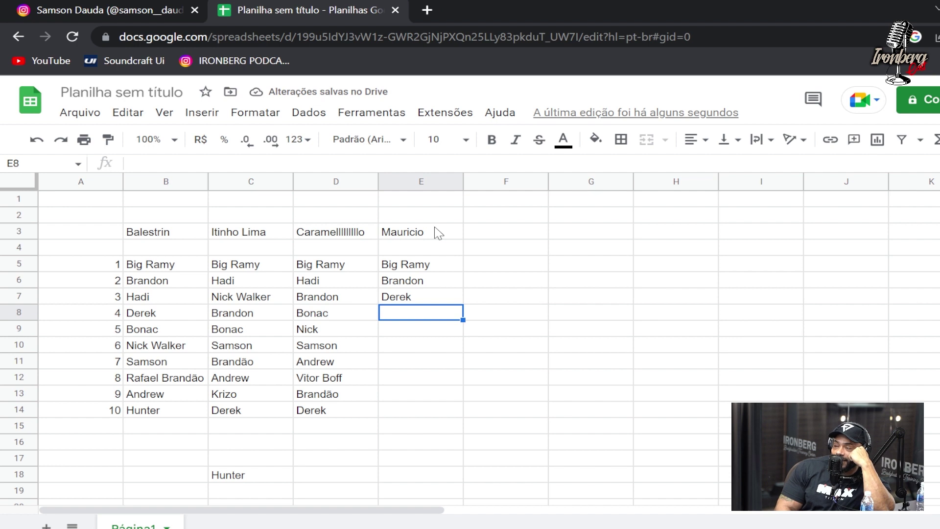
type("Nick")
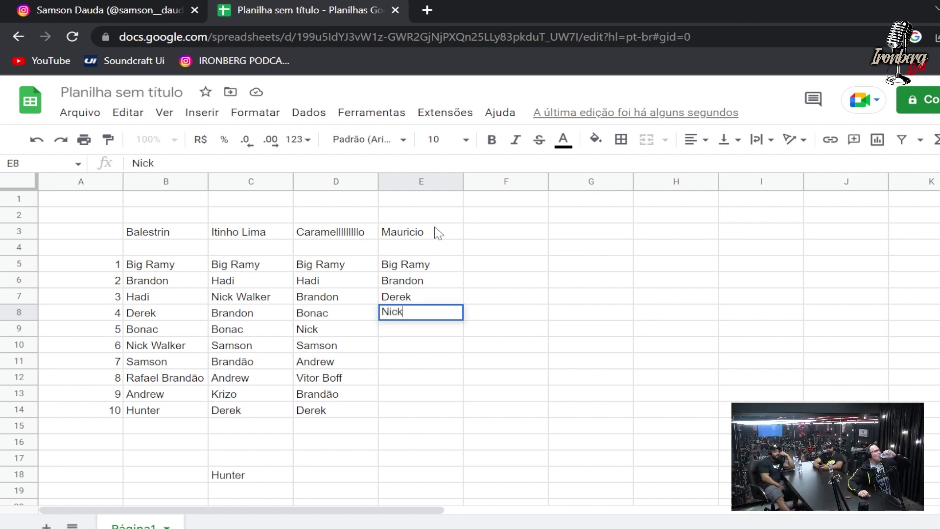
key("Return")
type("Hadi")
key("Return")
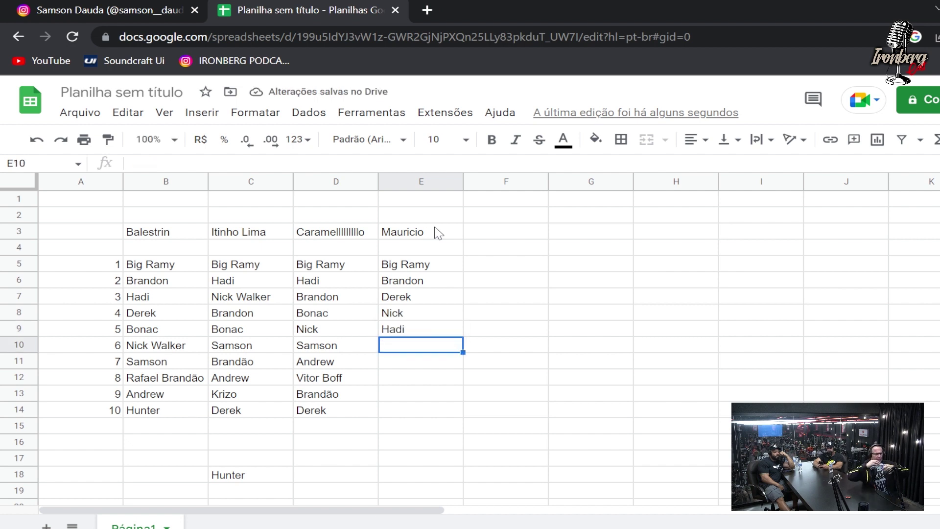
Step: Complete Mauricio's fourth-place entry in E8 as Nick Walker
left_click(440, 312)
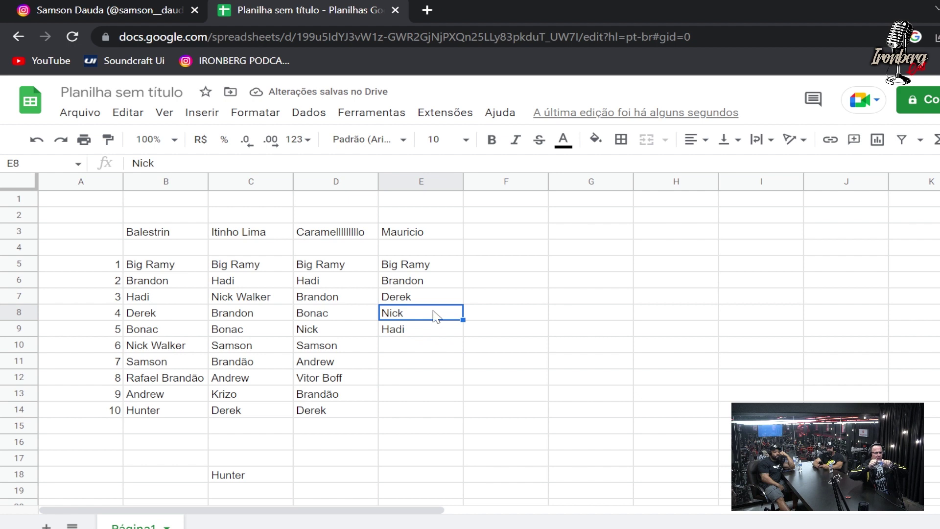
double_click(424, 314)
type("Walker")
key("Return")
type("Hadi")
key("Return")
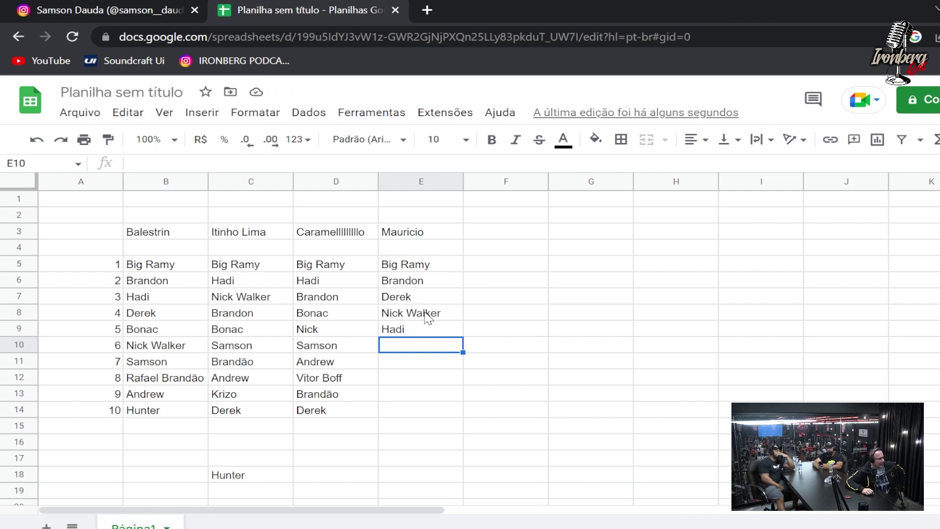
type("Samson")
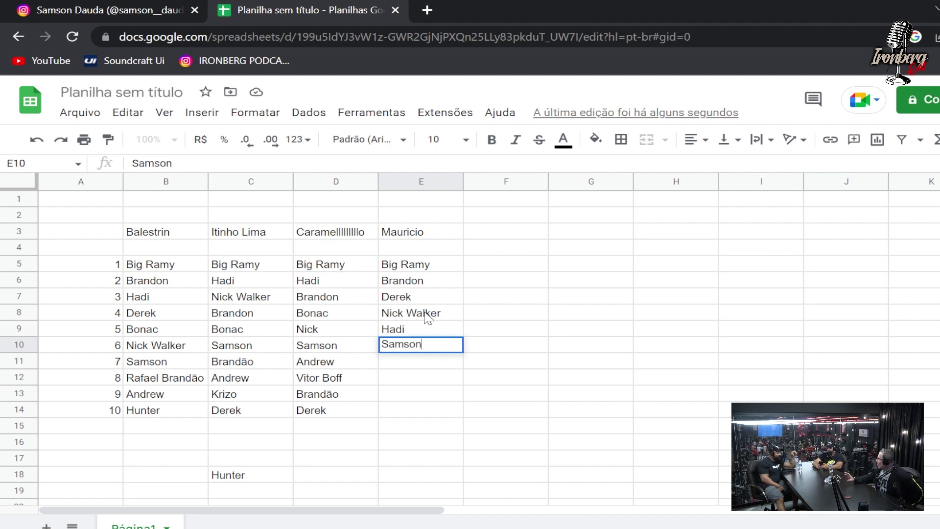
key("Return")
type("Andrew")
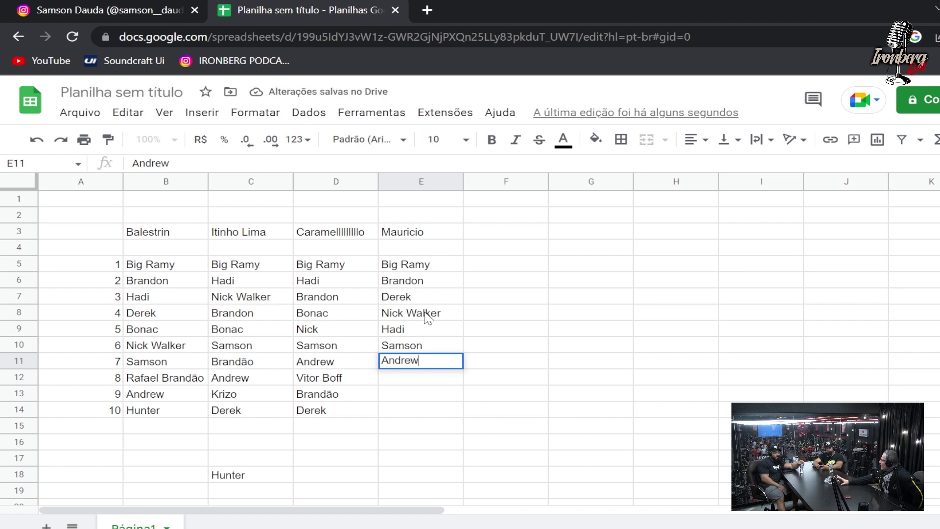
key("Return")
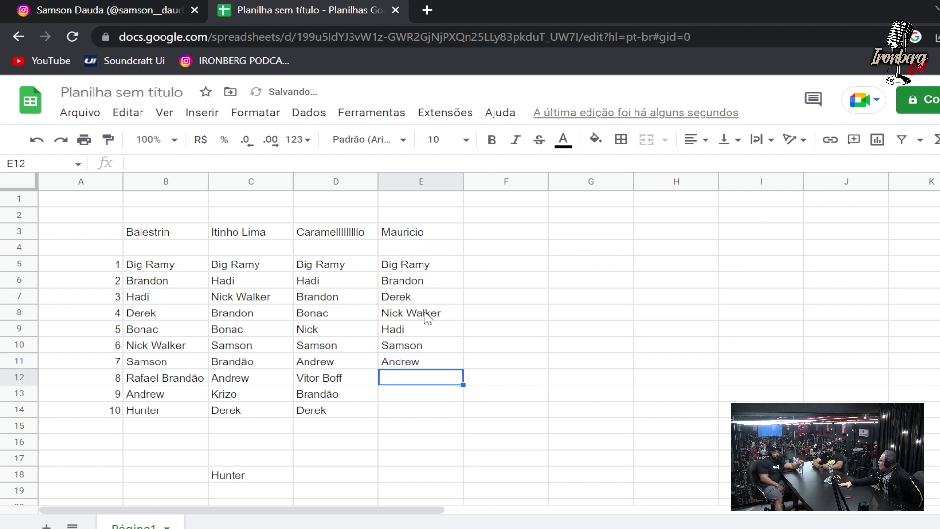
type("Rafael Brandão")
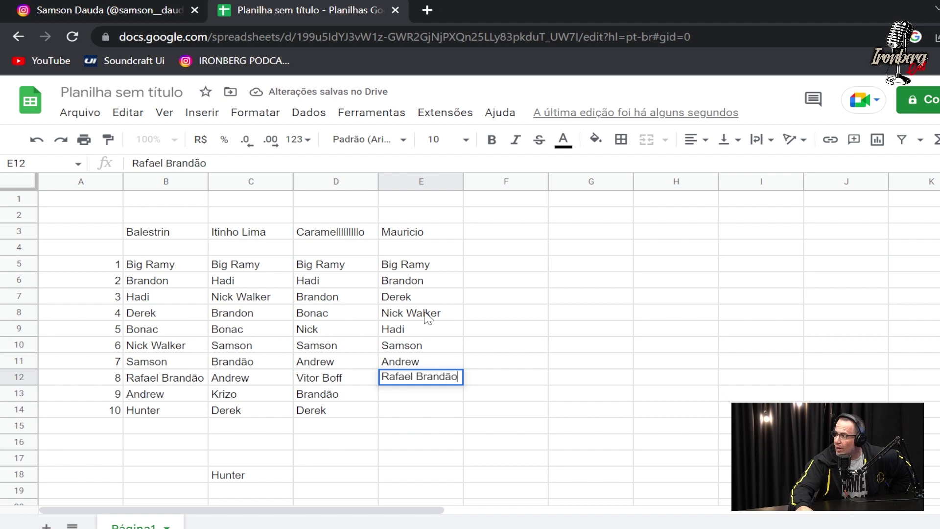
key("Return")
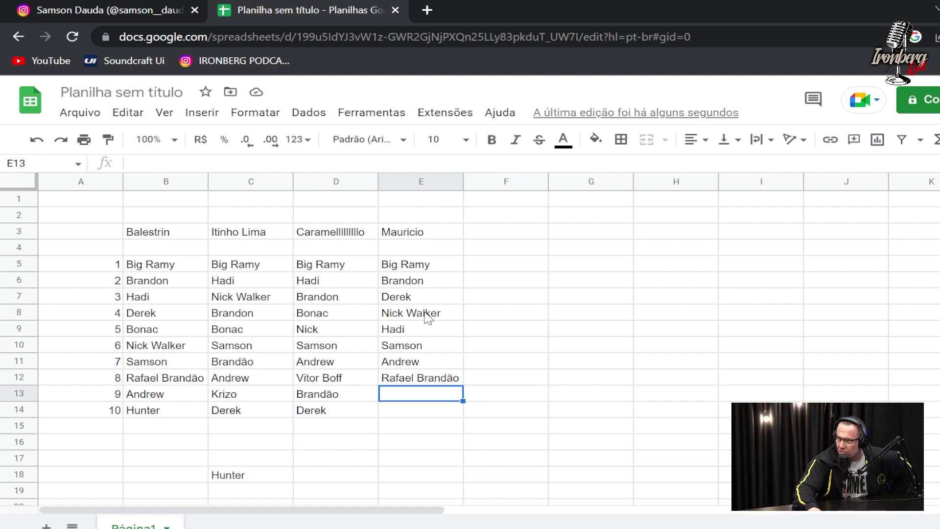
left_click(415, 379)
mouse_move(435, 382)
left_mouse_down()
mouse_move(436, 397)
mouse_move(434, 380)
left_mouse_up()
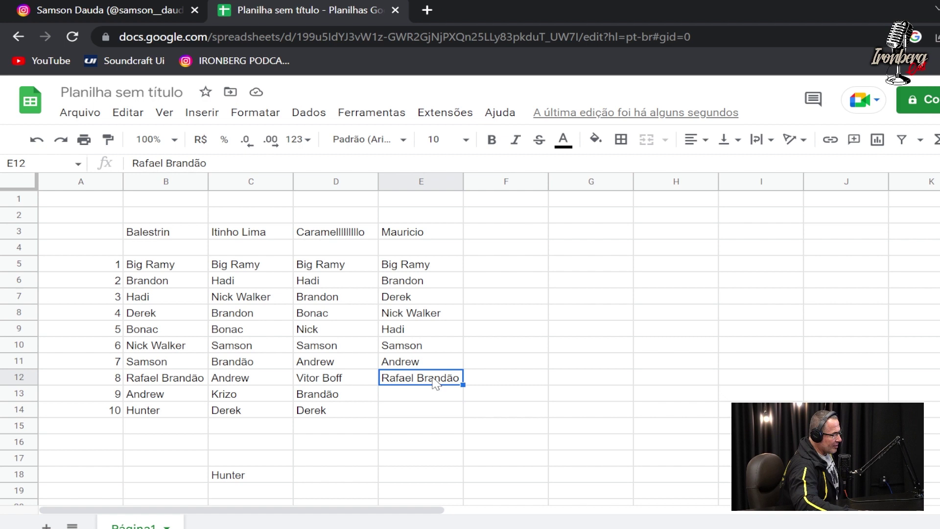
type("Bonac")
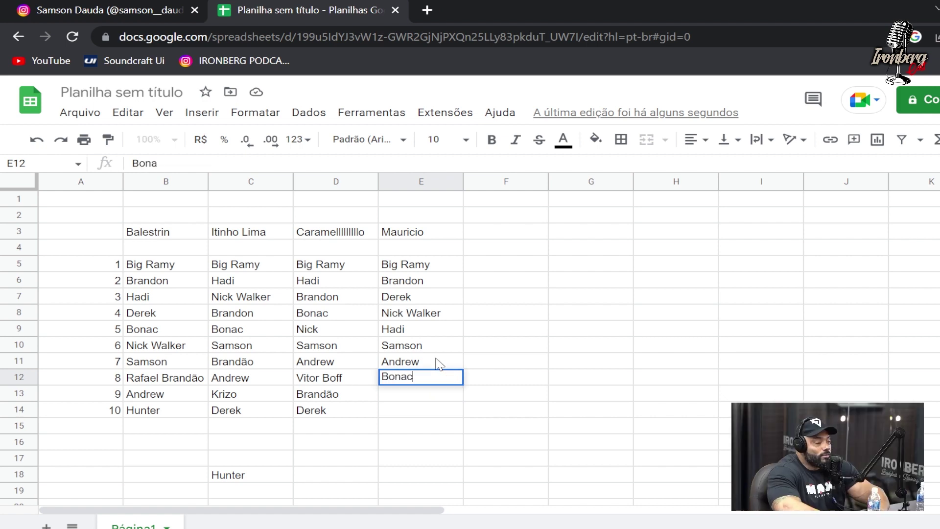
key("Return")
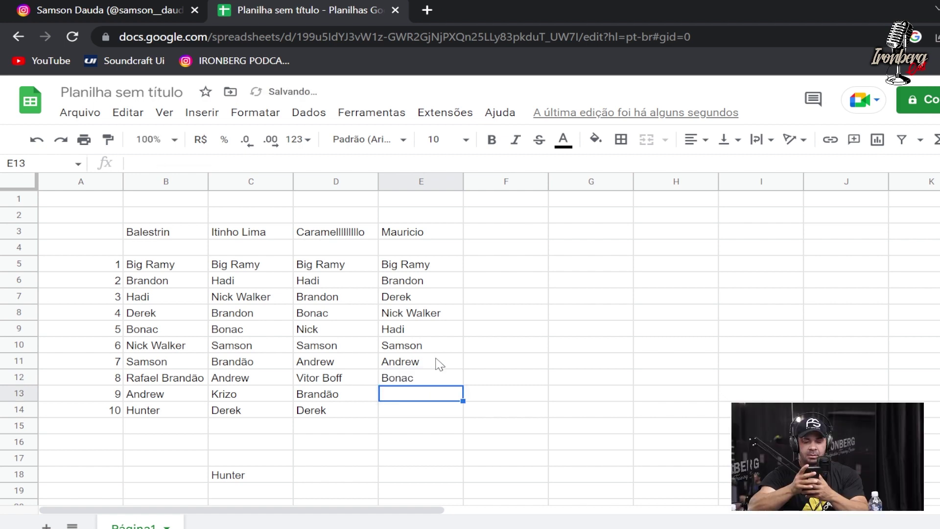
type("Rafa Brandão")
key("Return")
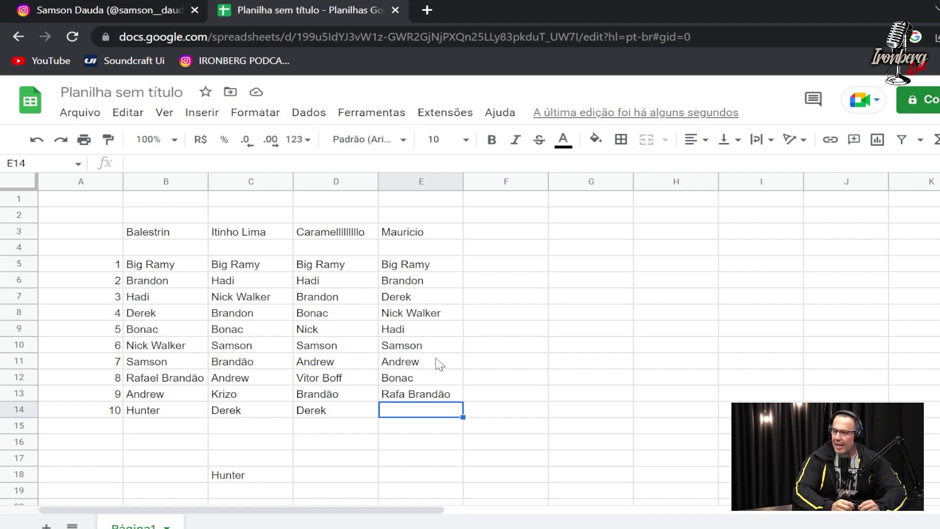
Step: Enter Hunter in E14 as Mauricio's tenth place
left_click_drag(415, 347, 418, 397)
left_click(416, 399)
left_click(419, 410)
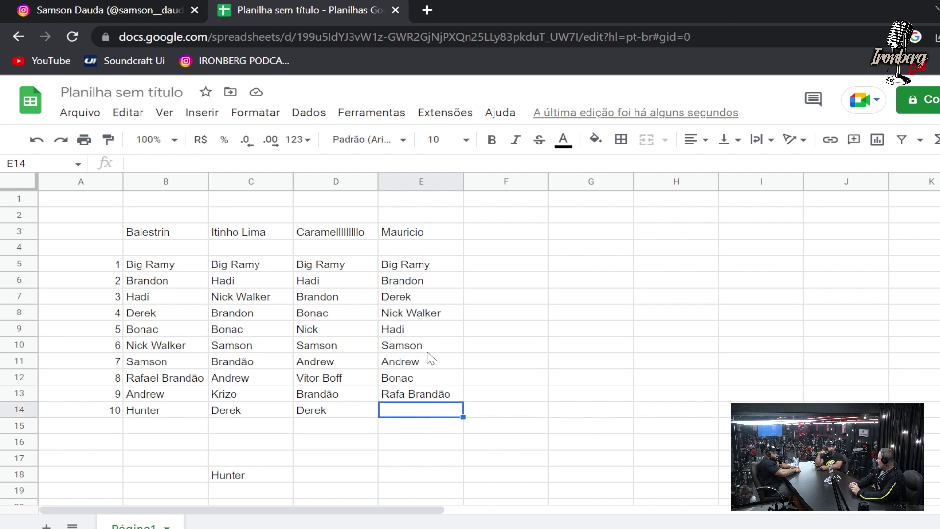
left_click(429, 348)
left_click(405, 412)
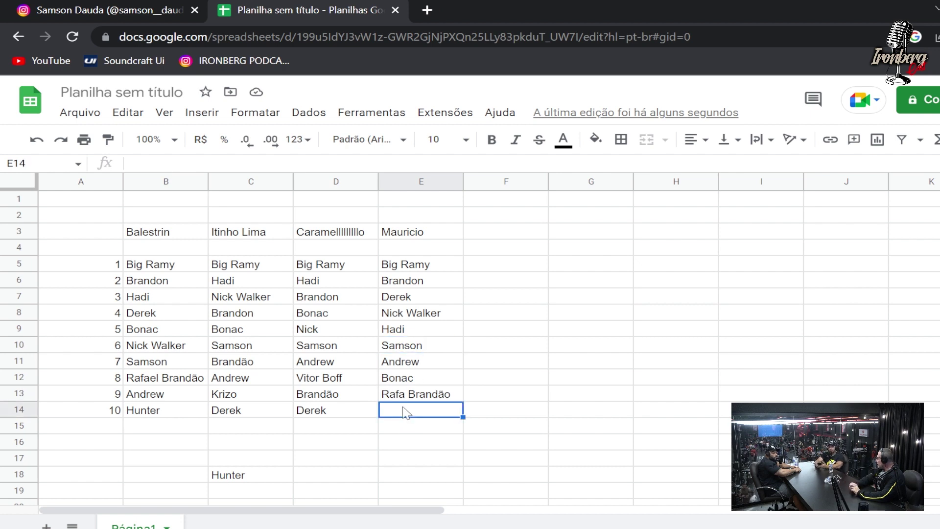
type("Hunter")
key("Return")
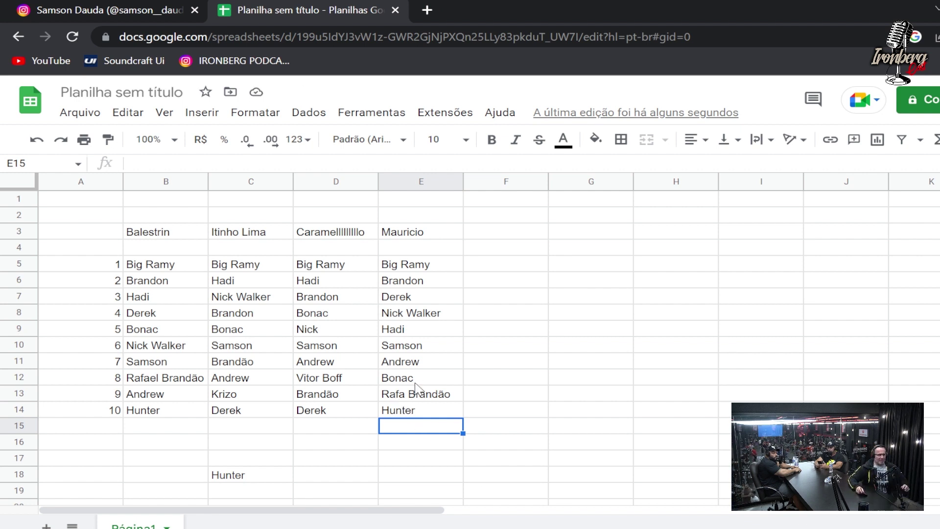
left_click(419, 384)
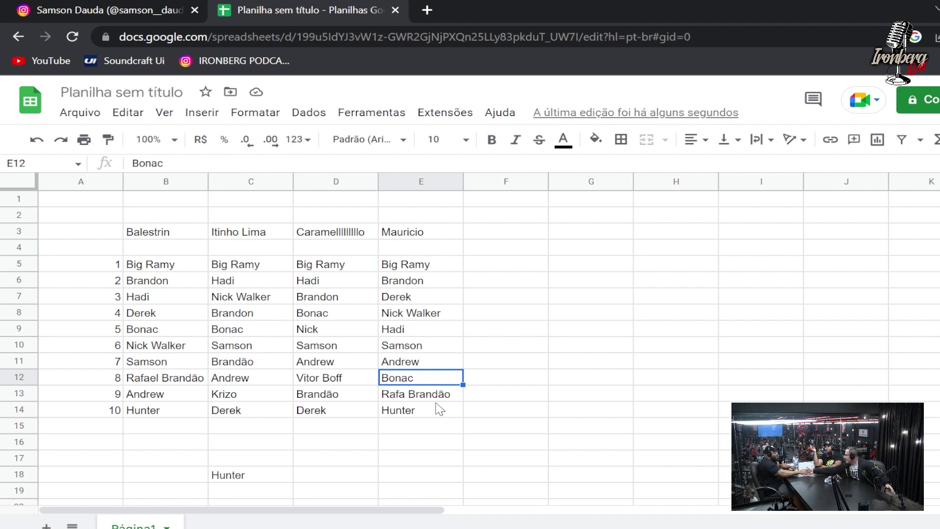
left_click(558, 366)
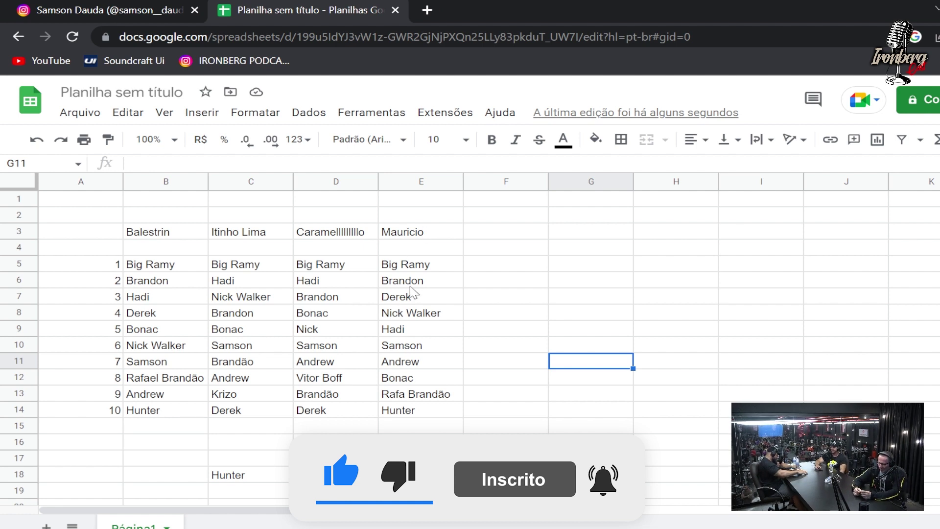
Step: Select Mauricio's top five names, then the top-four block B5:E8 across all rankings
left_click_drag(415, 333, 414, 274)
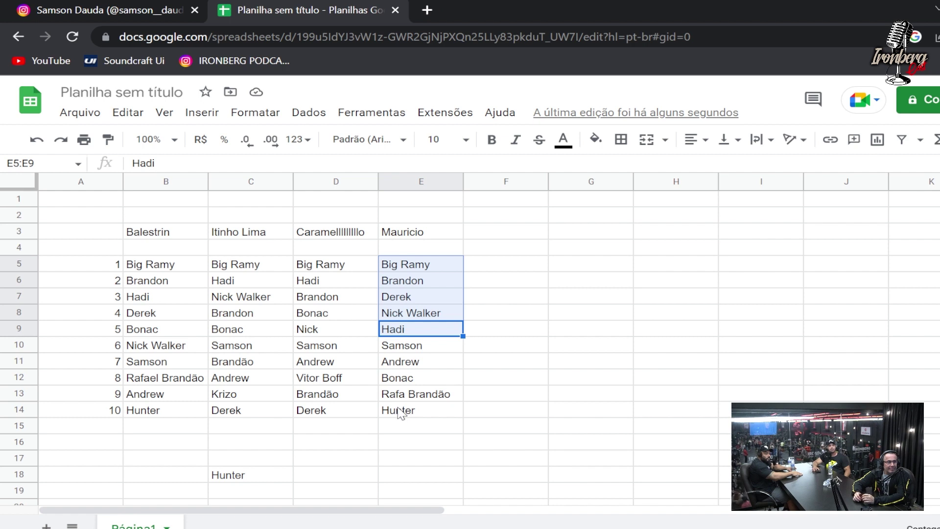
left_click(400, 364)
left_click(405, 381)
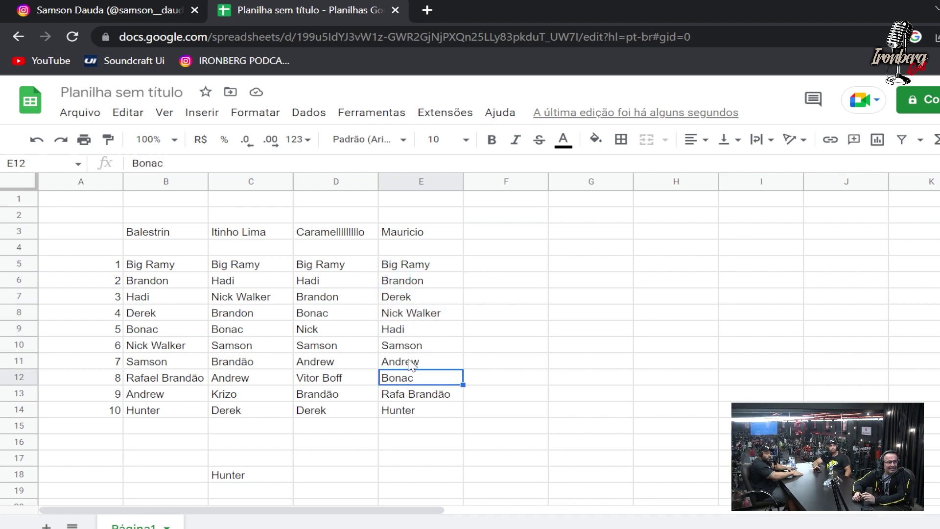
left_click(543, 363)
left_click_drag(177, 268, 436, 319)
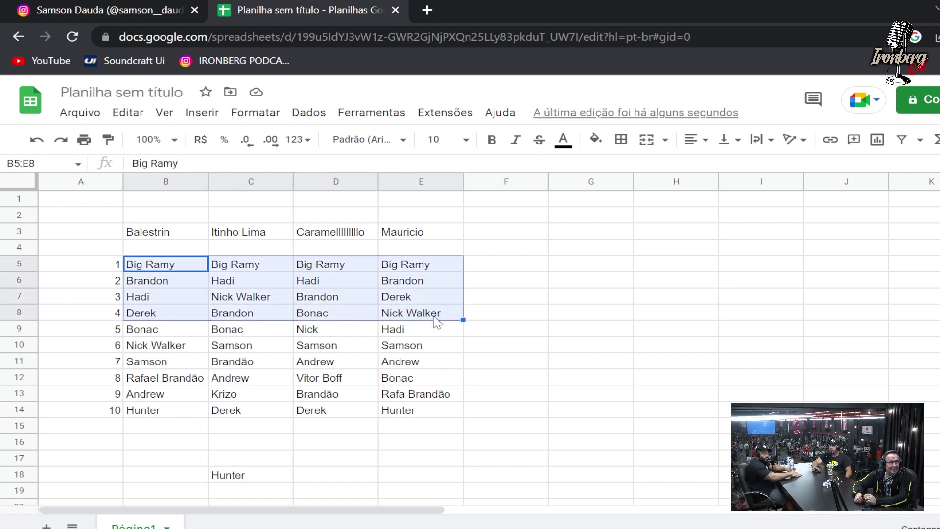